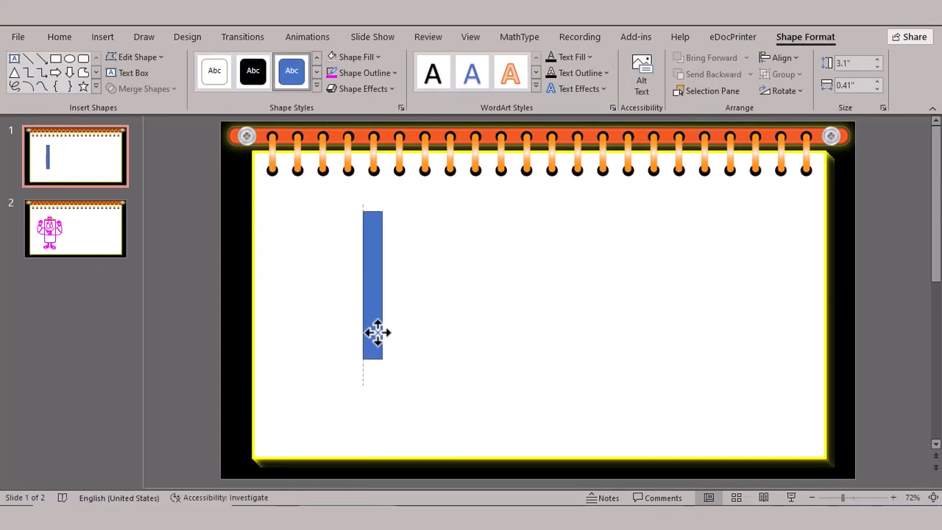
- Adjust the tall blue bar's size and place an identical copy level with it, further across the page
{"action": "left_click_drag", "start_coordinate": [382, 287], "coordinate": [381, 288]}
{"action": "left_click_drag", "start_coordinate": [373, 326], "coordinate": [545, 309]}
{"action": "left_click", "coordinate": [582, 308]}
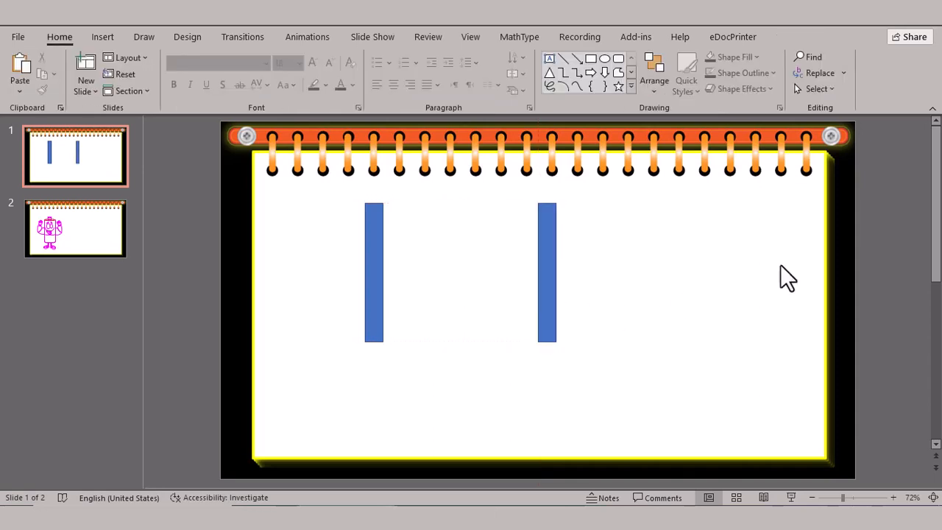
- Draw a wide rectangle spanning the gap between the two posts across their lower half
{"action": "left_click", "coordinate": [630, 86]}
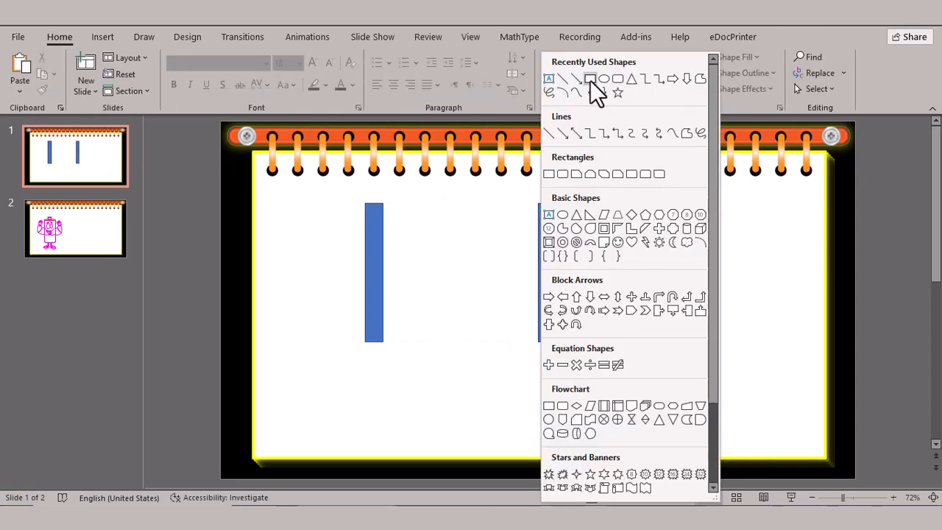
{"action": "left_click", "coordinate": [590, 80]}
{"action": "mouse_move", "coordinate": [384, 264]}
{"action": "left_mouse_down"}
{"action": "mouse_move", "coordinate": [448, 311]}
{"action": "mouse_move", "coordinate": [538, 319]}
{"action": "left_mouse_up"}
{"action": "left_click", "coordinate": [594, 315]}
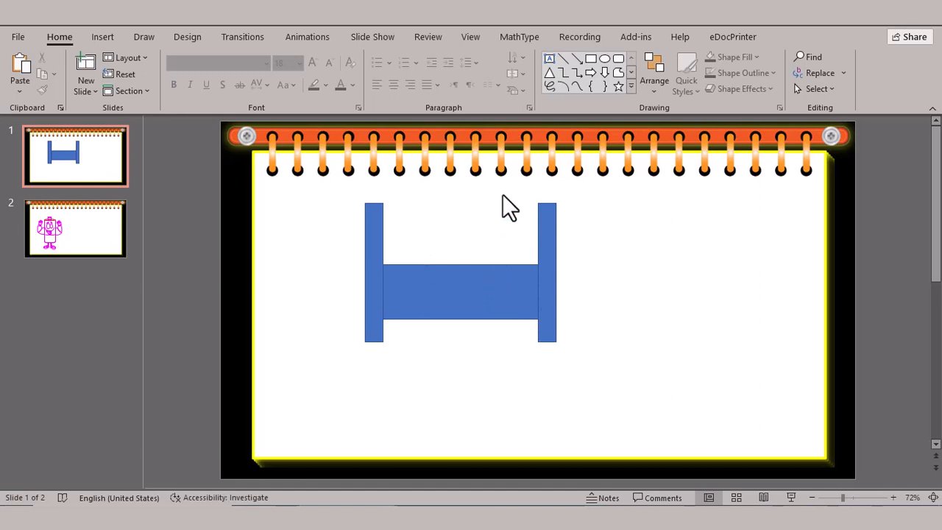
- Draw a thin rail between the posts near their upper ends, about 0.25" high and 3.26" wide
{"action": "left_click", "coordinate": [631, 87]}
{"action": "left_click", "coordinate": [591, 79]}
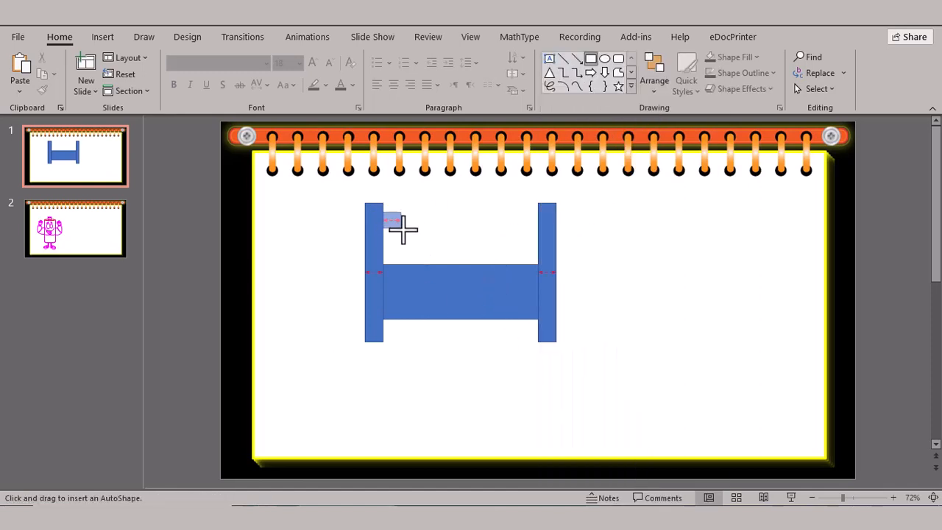
{"action": "left_click_drag", "start_coordinate": [403, 231], "coordinate": [538, 223]}
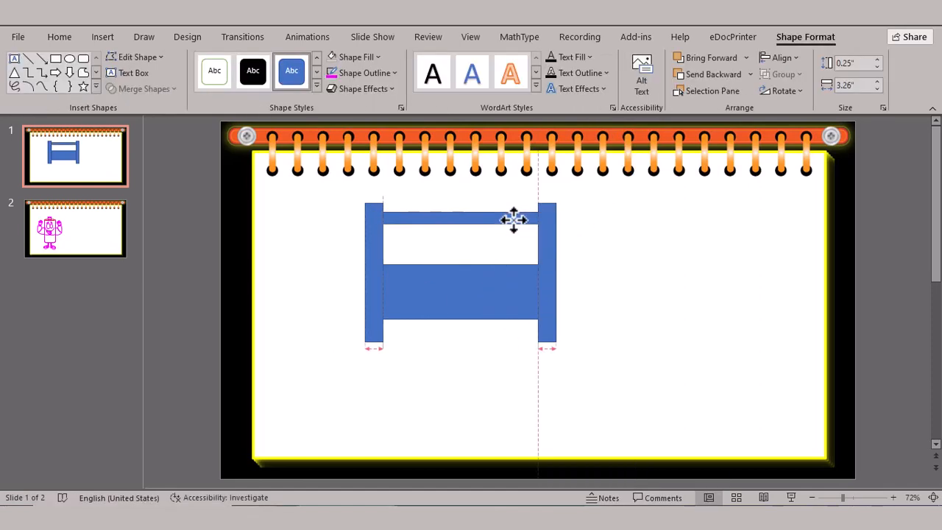
{"action": "left_click", "coordinate": [603, 248]}
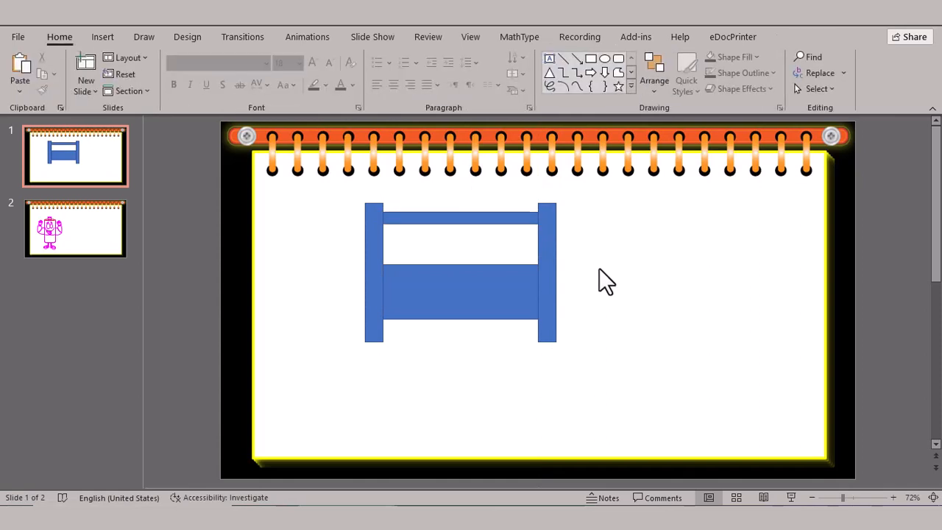
- Draw a small block about 0.45" by 0.54" beside the frame, with a smaller rectangle overlapping the middle of its left edge
{"action": "left_click", "coordinate": [631, 86]}
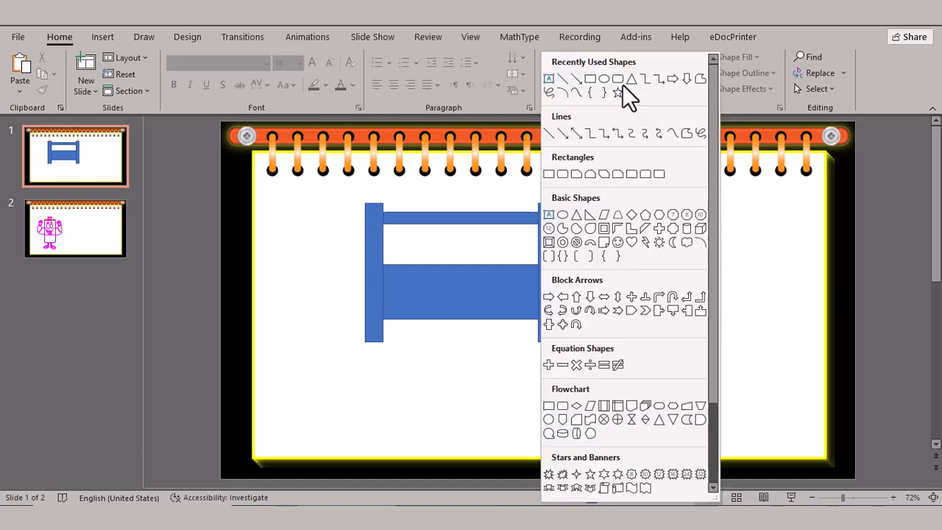
{"action": "left_click", "coordinate": [624, 83]}
{"action": "left_click_drag", "start_coordinate": [605, 262], "coordinate": [638, 287]}
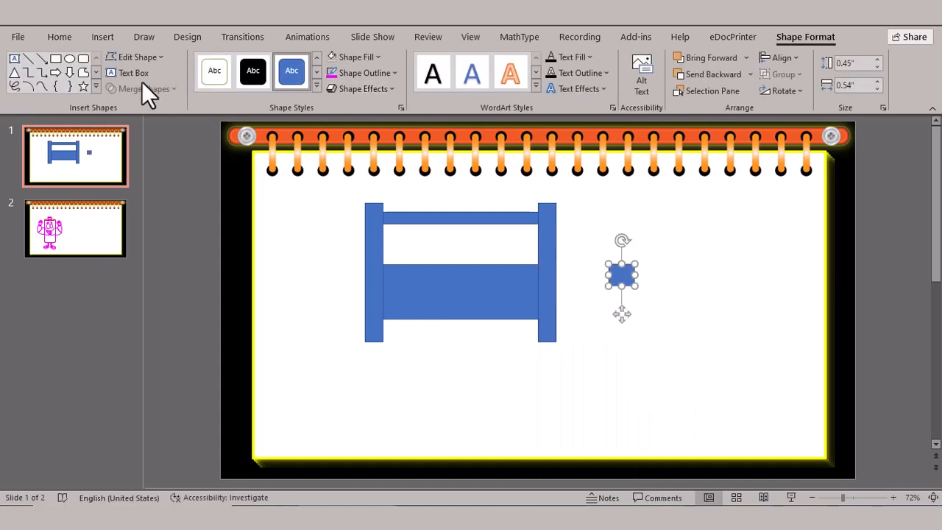
{"action": "left_click", "coordinate": [59, 62]}
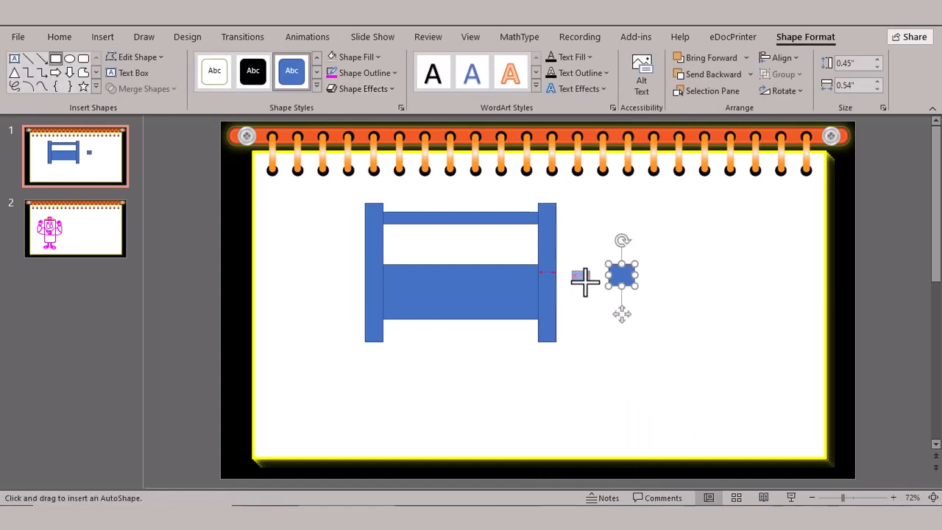
{"action": "left_click_drag", "start_coordinate": [585, 282], "coordinate": [614, 275]}
{"action": "left_click", "coordinate": [654, 274]}
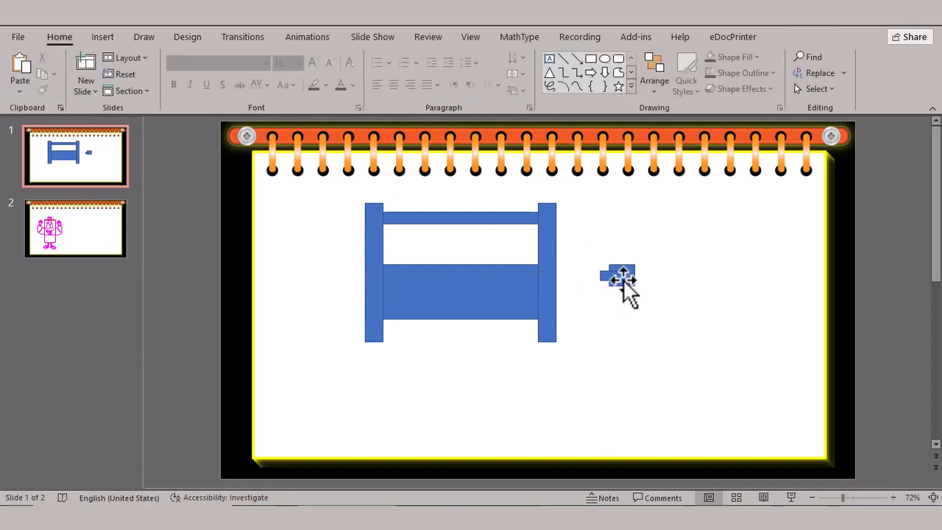
- Subtract the smaller rectangle from the block to cut a square notch in its left edge
{"action": "left_click", "coordinate": [614, 275]}
{"action": "left_click", "coordinate": [629, 276]}
{"action": "left_click", "coordinate": [667, 295]}
{"action": "left_click", "coordinate": [621, 279]}
{"action": "left_click", "coordinate": [603, 275], "text": "shift"}
{"action": "left_click", "coordinate": [143, 88]}
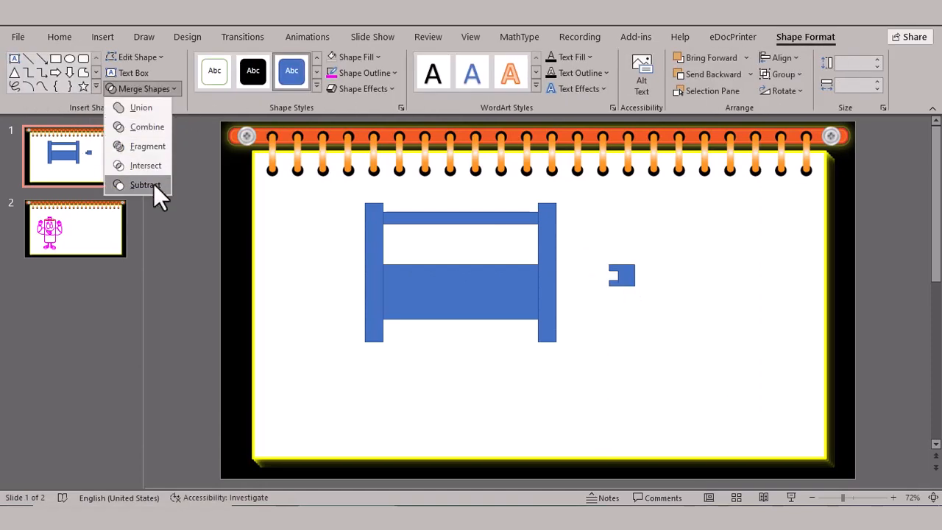
{"action": "left_click", "coordinate": [153, 183]}
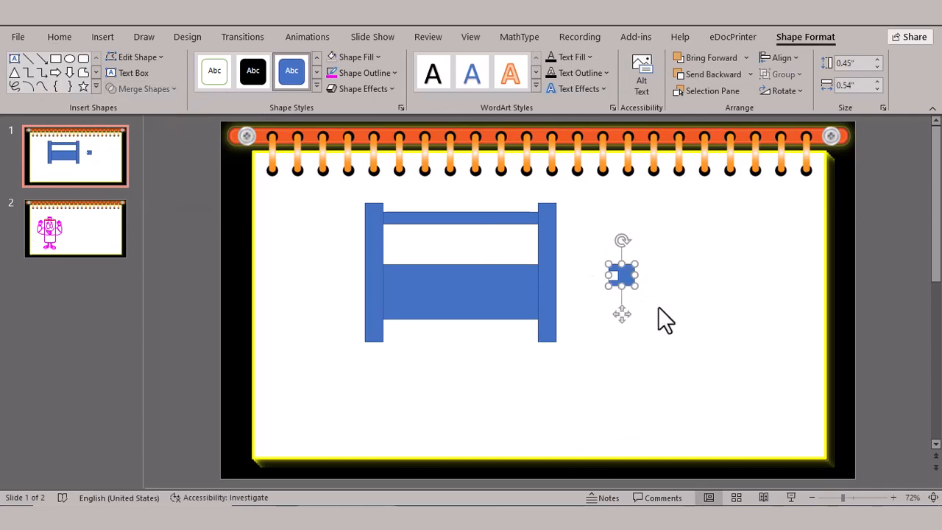
- Draw a small bar about 0.12" high and 0.38" wide above the notched block and set its rotation to 45°
{"action": "left_click", "coordinate": [84, 72]}
{"action": "left_click_drag", "start_coordinate": [597, 232], "coordinate": [619, 240]}
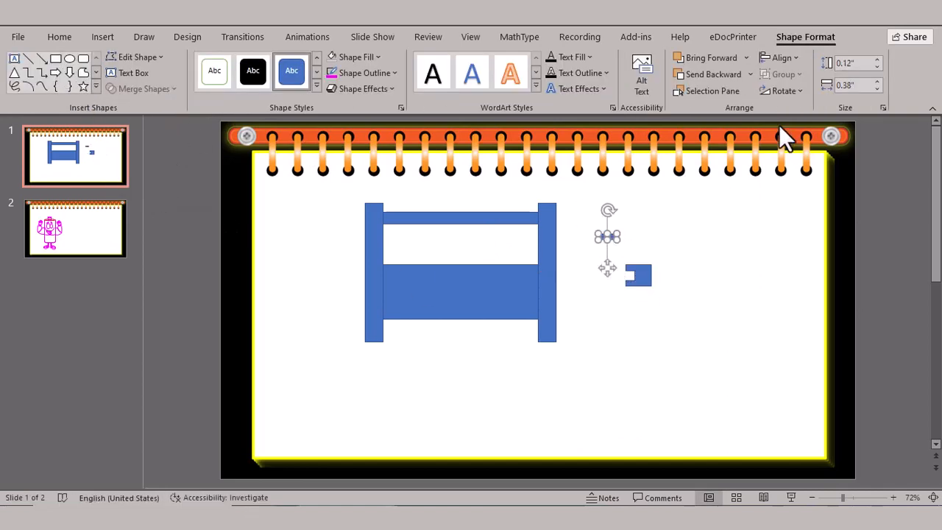
{"action": "left_click", "coordinate": [400, 109]}
{"action": "left_click", "coordinate": [823, 177]}
{"action": "left_click", "coordinate": [868, 263]}
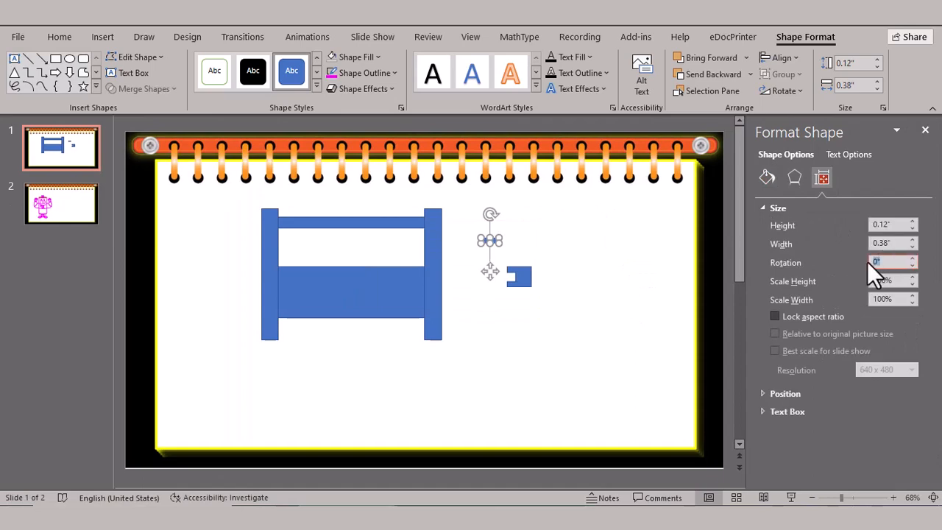
{"action": "type", "text": "45"}
{"action": "left_click", "coordinate": [653, 308]}
- Resize the rotated bar to about 0.07" by 0.41" and place it across the notched block's lower-left corner
{"action": "left_click", "coordinate": [515, 272]}
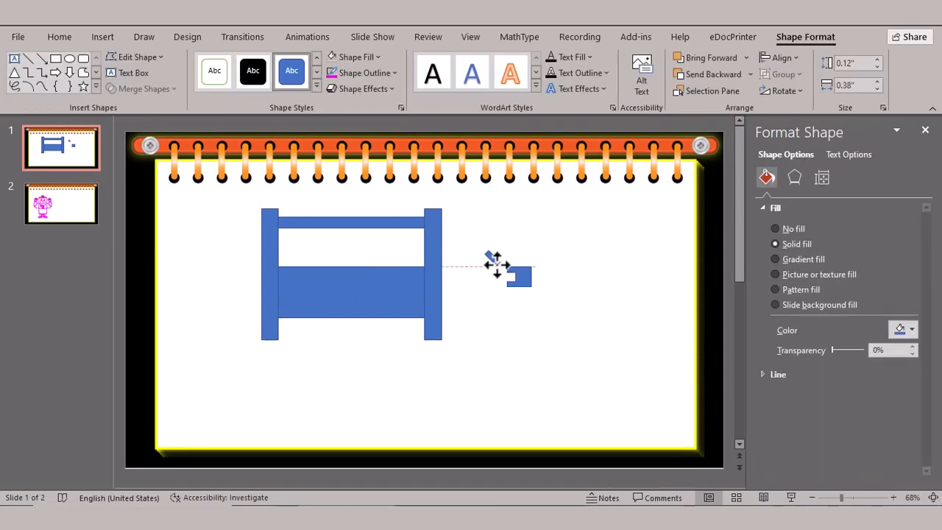
{"action": "left_click", "coordinate": [507, 262]}
{"action": "left_click_drag", "start_coordinate": [494, 262], "coordinate": [513, 291]}
{"action": "left_click_drag", "start_coordinate": [842, 497], "coordinate": [865, 498]}
{"action": "left_click", "coordinate": [579, 446]}
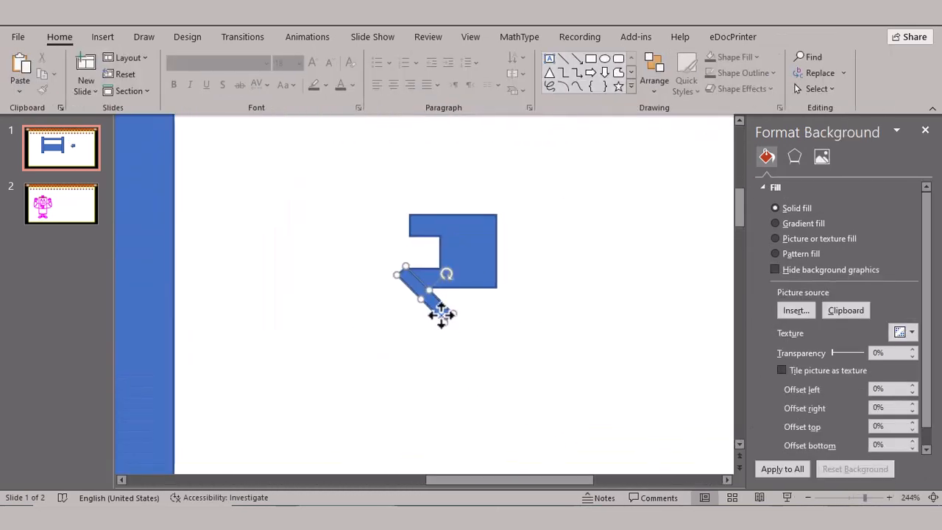
- Place a copy of the slanted bar above the notched block
{"action": "left_click_drag", "start_coordinate": [441, 316], "coordinate": [403, 160]}
{"action": "left_click", "coordinate": [493, 322]}
{"action": "left_click", "coordinate": [441, 316]}
{"action": "key", "text": "ctrl+d"}
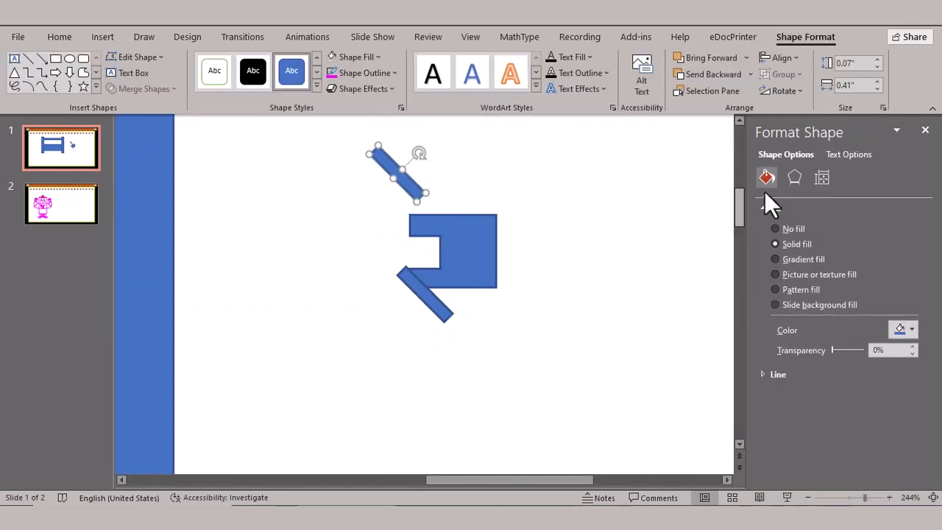
- Rotate the copied bar to mirror the lower one and place it across the block's upper-left corner
{"action": "left_click", "coordinate": [822, 177]}
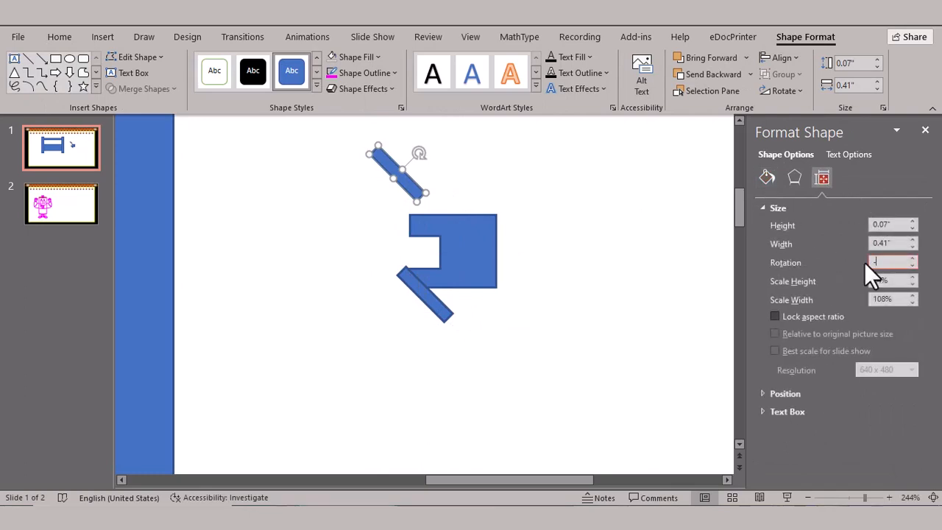
{"action": "left_click", "coordinate": [599, 259]}
{"action": "left_click", "coordinate": [409, 161]}
{"action": "left_click_drag", "start_coordinate": [409, 161], "coordinate": [437, 197]}
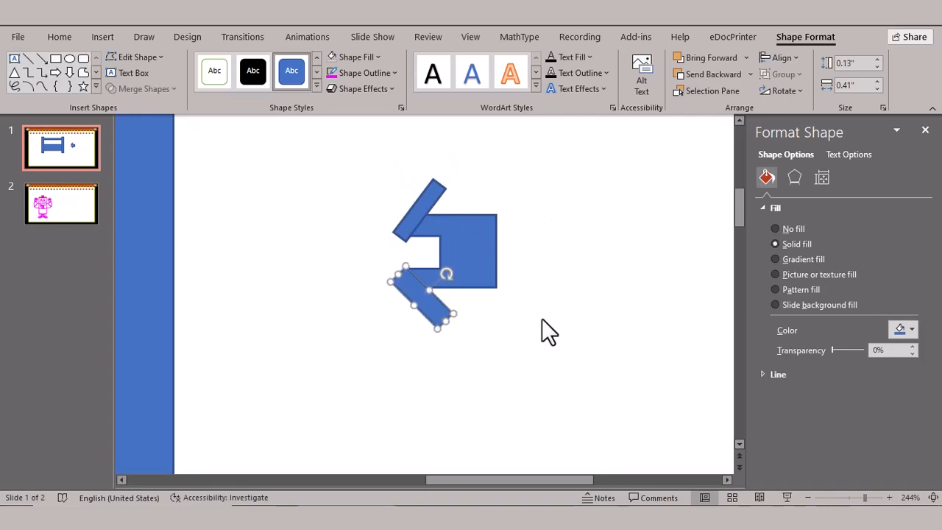
- Subtract both slanted bars from the notched block to bevel its two left corners
{"action": "left_click", "coordinate": [541, 318]}
{"action": "left_click", "coordinate": [468, 251]}
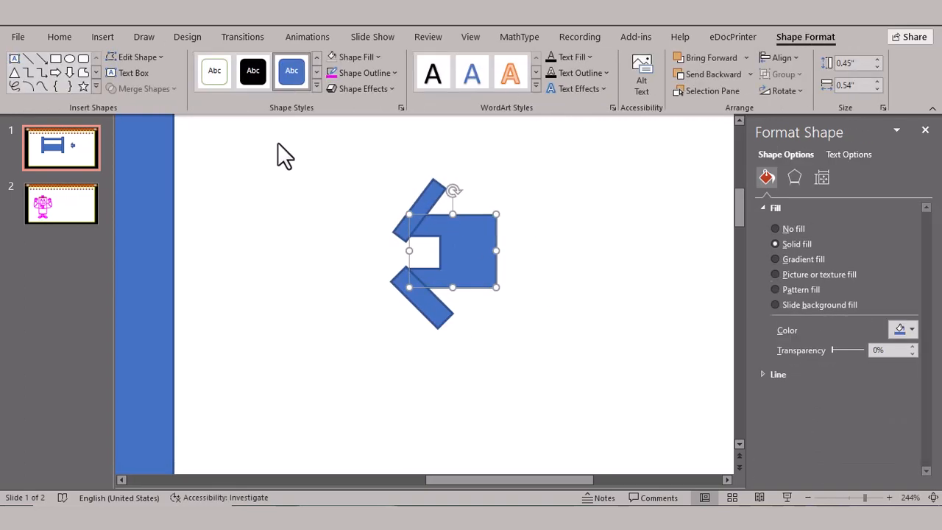
{"action": "left_click", "coordinate": [421, 209], "text": "shift"}
{"action": "left_click", "coordinate": [426, 298], "text": "shift"}
{"action": "left_click", "coordinate": [140, 89]}
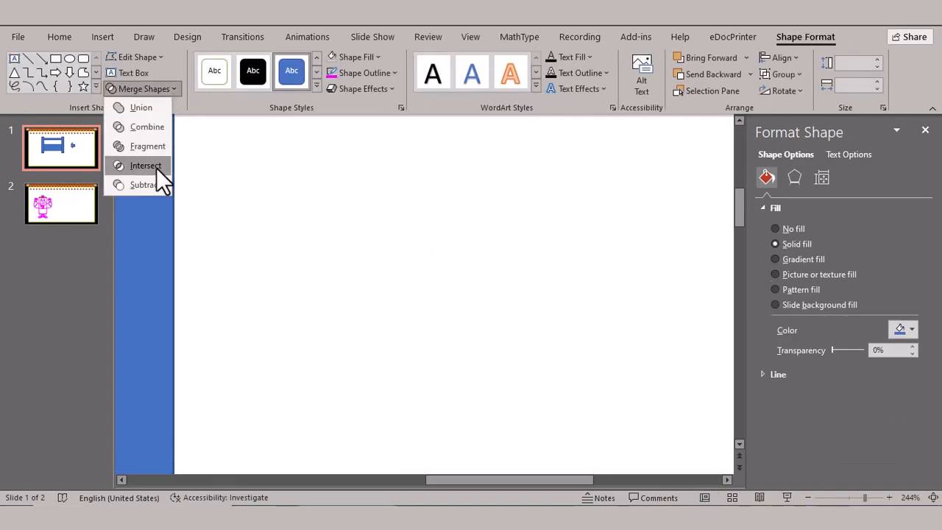
{"action": "left_click", "coordinate": [157, 185]}
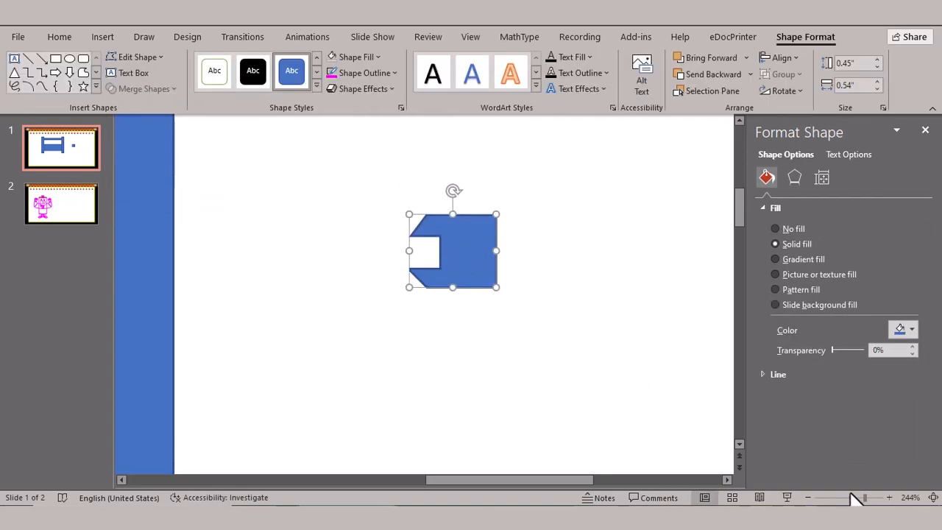
- Move the wrench-shaped piece beside the left post's lower end and join them with a rectangle about 0.27" high and 0.19" wide
{"action": "left_click_drag", "start_coordinate": [864, 498], "coordinate": [839, 498]}
{"action": "mouse_move", "coordinate": [511, 285]}
{"action": "left_mouse_down"}
{"action": "mouse_move", "coordinate": [209, 331]}
{"action": "mouse_move", "coordinate": [235, 334]}
{"action": "left_mouse_up"}
{"action": "left_click", "coordinate": [56, 58]}
{"action": "left_click_drag", "start_coordinate": [233, 328], "coordinate": [224, 334]}
{"action": "left_click", "coordinate": [249, 361]}
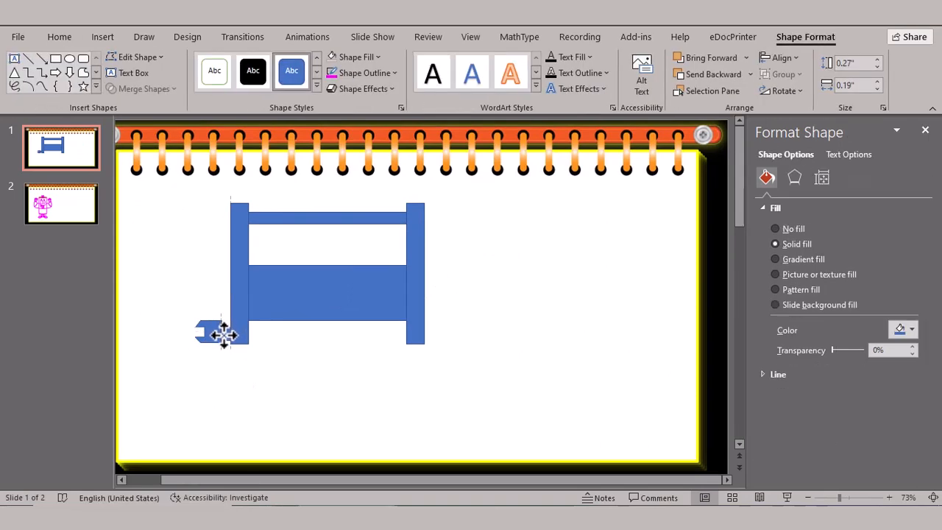
{"action": "left_click", "coordinate": [260, 366]}
{"action": "left_click", "coordinate": [212, 329]}
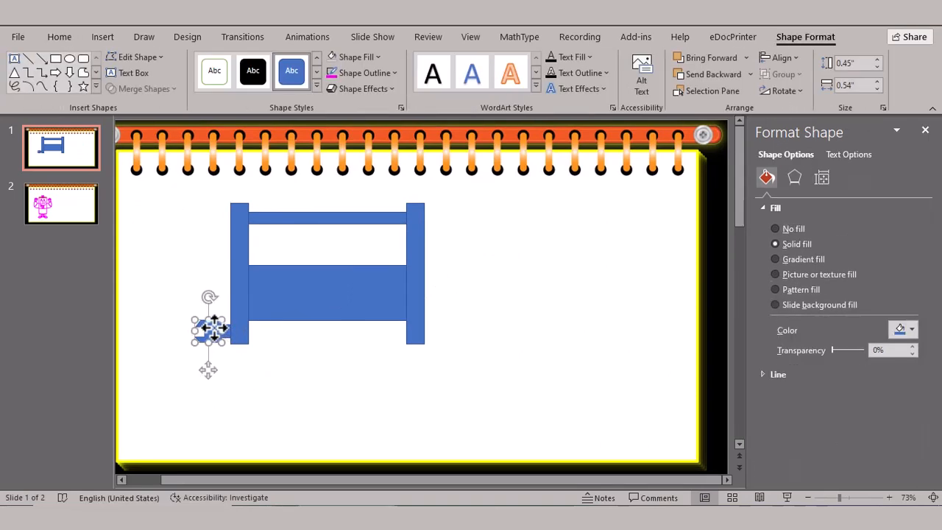
{"action": "left_click", "coordinate": [237, 368]}
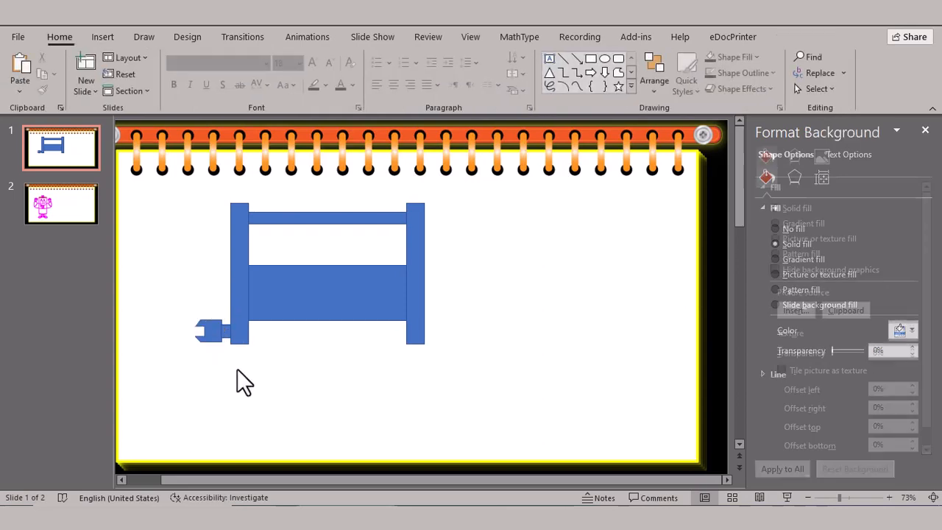
- Group the wrench piece with its connector and place horizontally flipped copies at the right post's upper and lower ends
{"action": "left_click", "coordinate": [225, 333]}
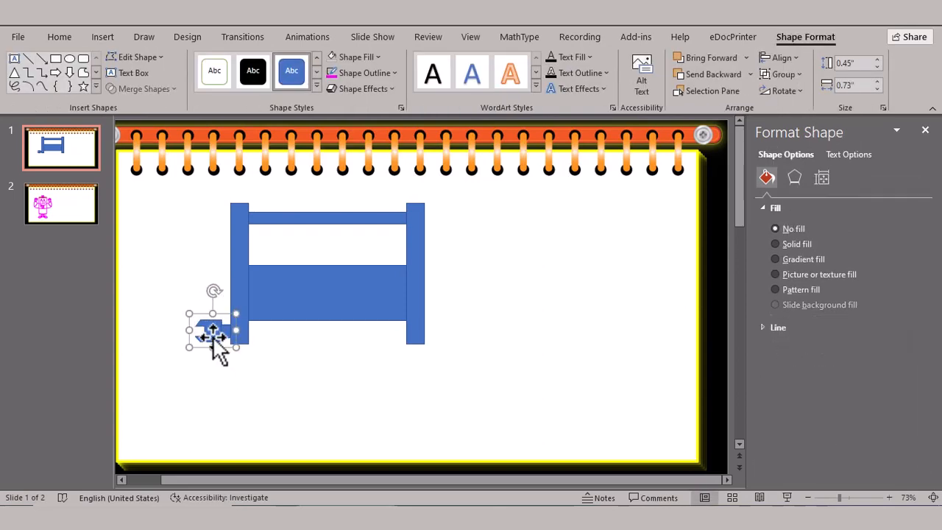
{"action": "left_click_drag", "start_coordinate": [218, 352], "coordinate": [441, 220]}
{"action": "left_click", "coordinate": [783, 90]}
{"action": "left_click", "coordinate": [816, 168]}
{"action": "left_click", "coordinate": [495, 262]}
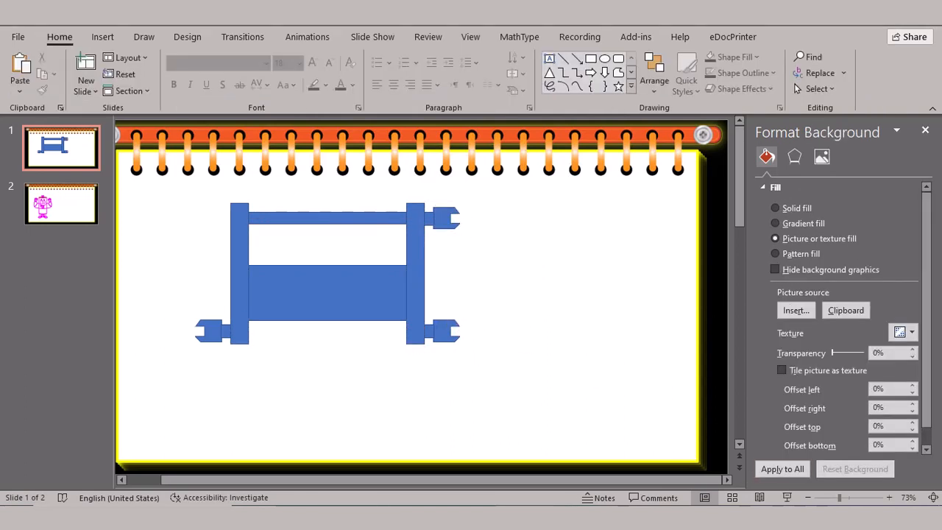
- Fill the wide lower rectangle with the yellow sampled from the colour strip beside the slide, and select the thin top rail
{"action": "scroll", "coordinate": [540, 346], "scroll_direction": "down", "scroll_amount": 2, "text": "ctrl"}
{"action": "left_click", "coordinate": [400, 309]}
{"action": "left_click", "coordinate": [734, 57]}
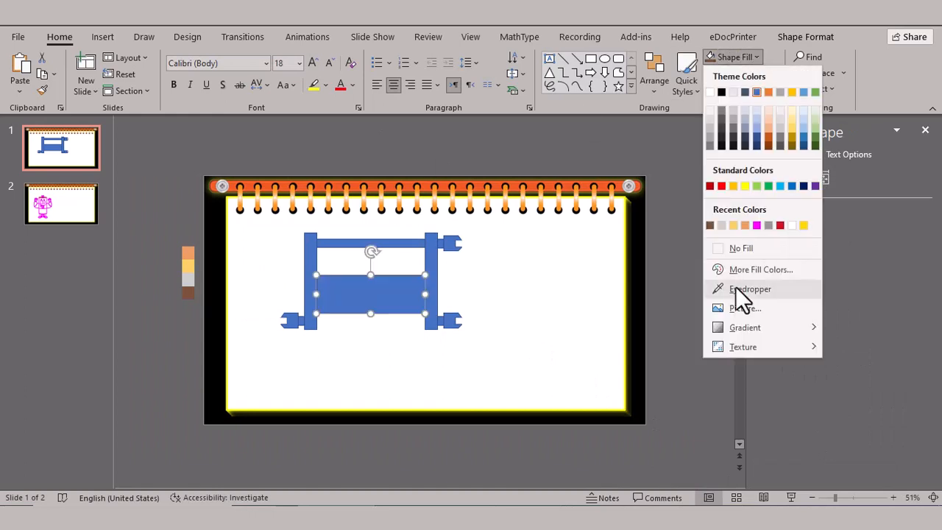
{"action": "left_click", "coordinate": [734, 288]}
{"action": "left_click", "coordinate": [187, 263]}
{"action": "left_click", "coordinate": [385, 243]}
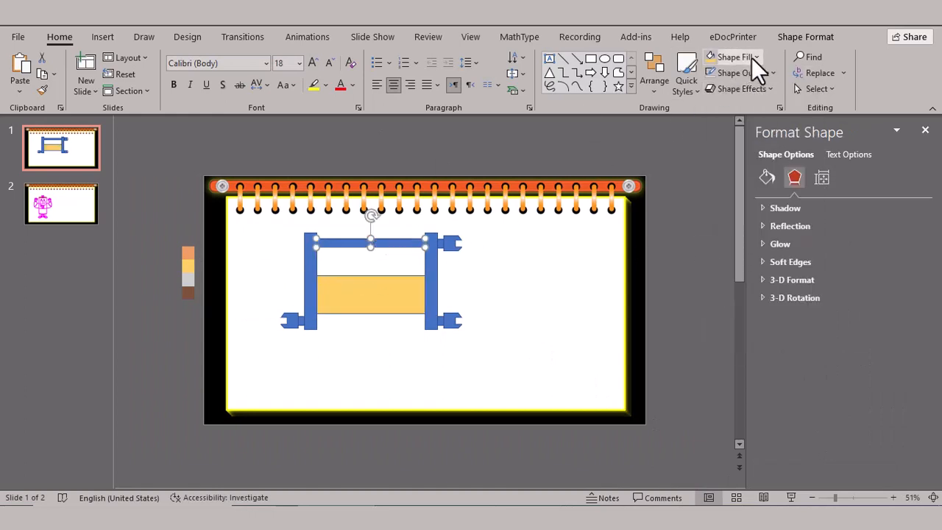
{"action": "left_click", "coordinate": [751, 57]}
{"action": "left_click", "coordinate": [735, 287]}
{"action": "left_click", "coordinate": [187, 278]}
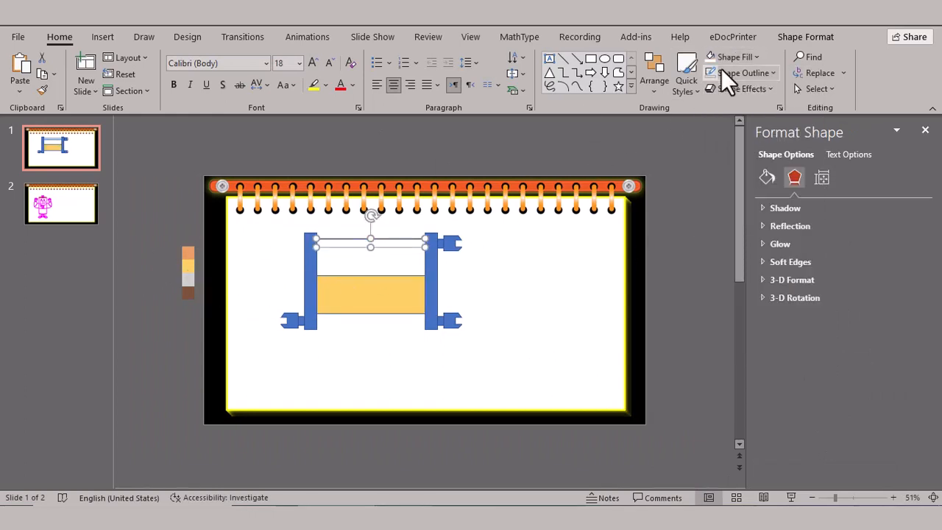
{"action": "left_click", "coordinate": [755, 56]}
{"action": "left_click", "coordinate": [734, 287]}
{"action": "left_click", "coordinate": [309, 257]}
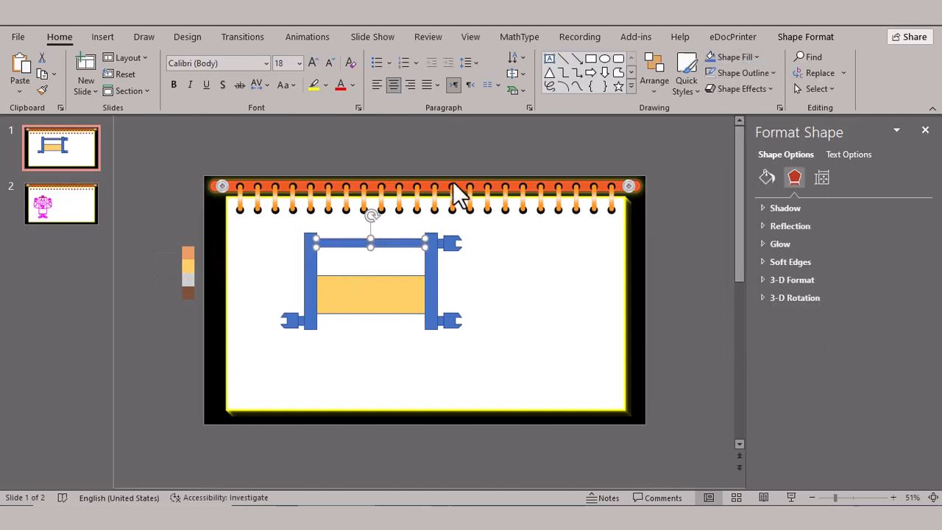
- Fill the thin top rail with the light grey sampled from the colour strip
{"action": "left_click", "coordinate": [757, 56]}
{"action": "left_click", "coordinate": [734, 288]}
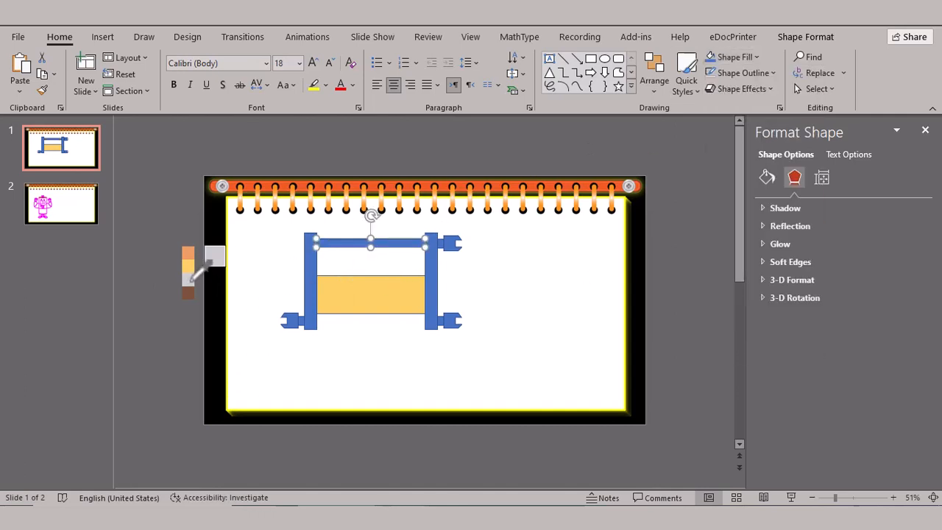
{"action": "left_click", "coordinate": [187, 278]}
{"action": "key", "text": "Escape"}
- Fill both vertical posts with the orange sampled from the colour strip
{"action": "left_click", "coordinate": [310, 276]}
{"action": "left_click", "coordinate": [751, 57]}
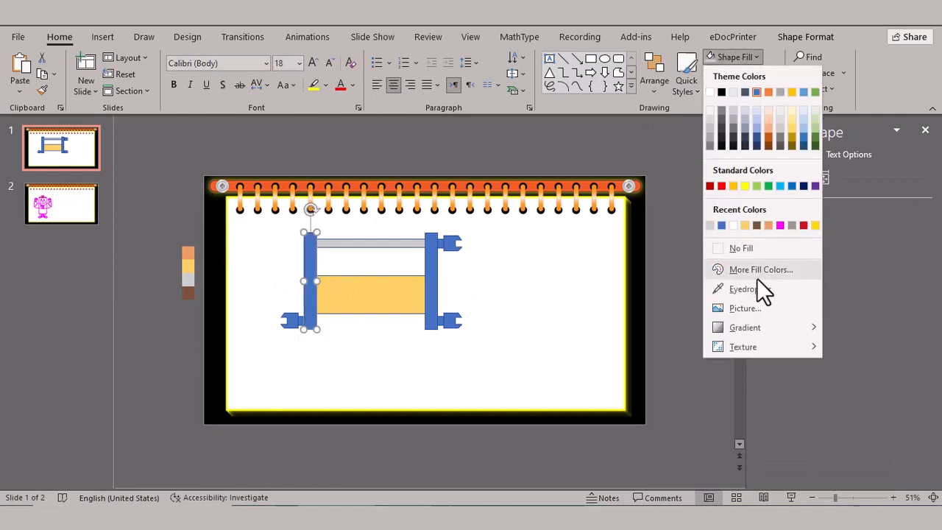
{"action": "left_click", "coordinate": [734, 287]}
{"action": "left_click", "coordinate": [188, 253]}
{"action": "left_click", "coordinate": [430, 290]}
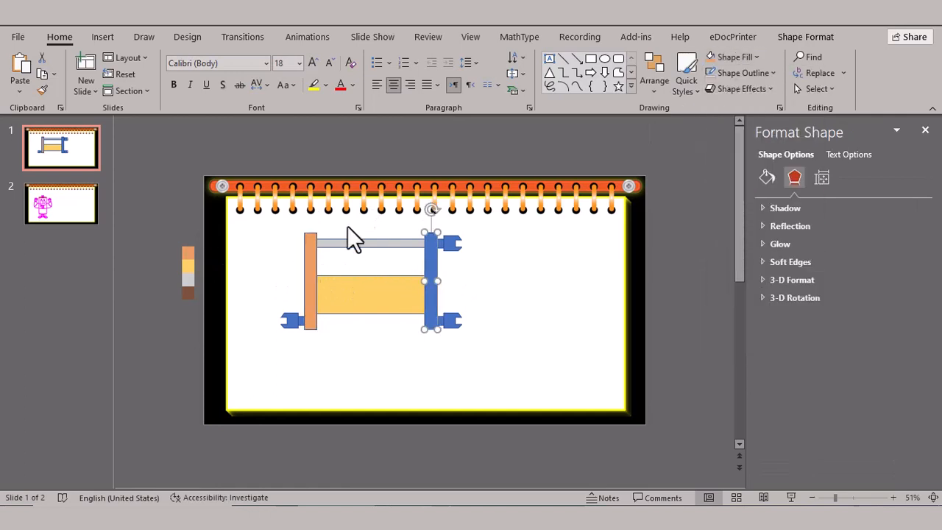
{"action": "left_click", "coordinate": [710, 62]}
{"action": "left_click", "coordinate": [559, 267]}
{"action": "left_click", "coordinate": [392, 242]}
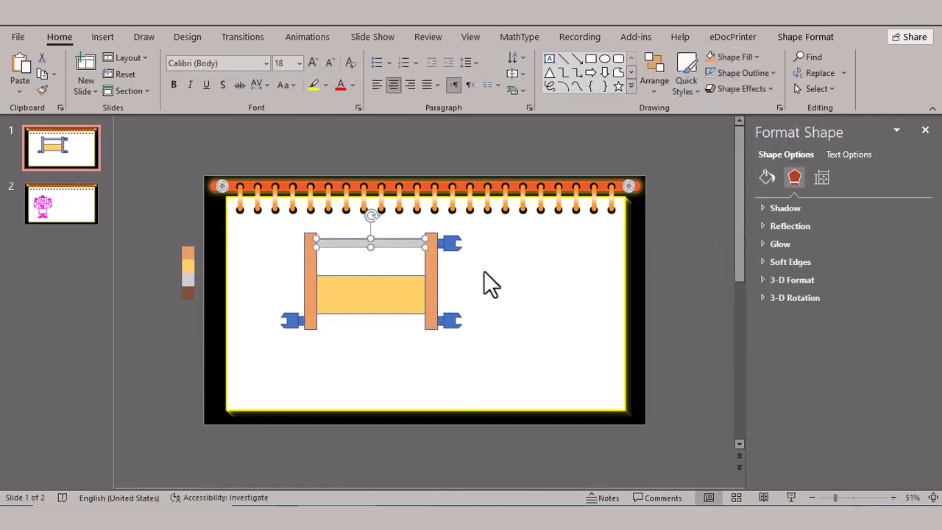
- Remove the thin top rail's outline and switch its fill to a gradient
{"action": "left_click", "coordinate": [740, 74]}
{"action": "left_click", "coordinate": [751, 262]}
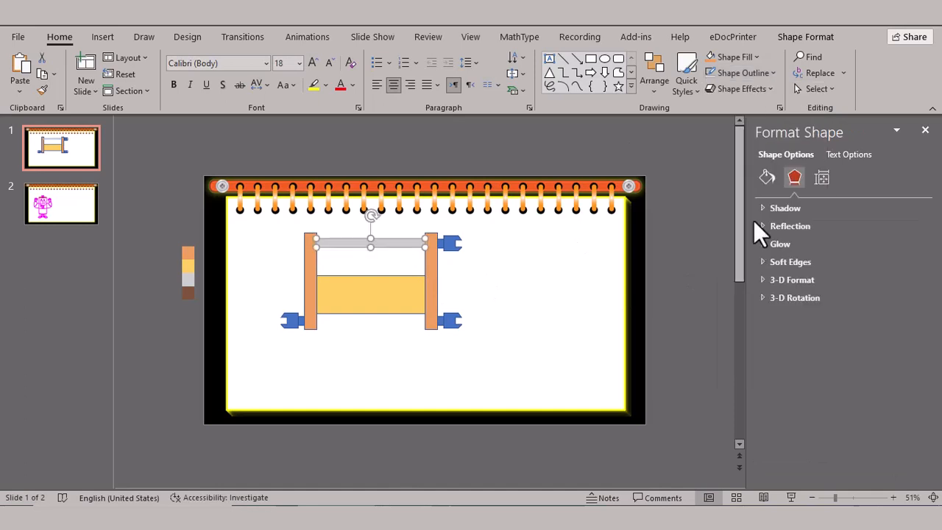
{"action": "left_click", "coordinate": [772, 184]}
{"action": "left_click", "coordinate": [779, 259]}
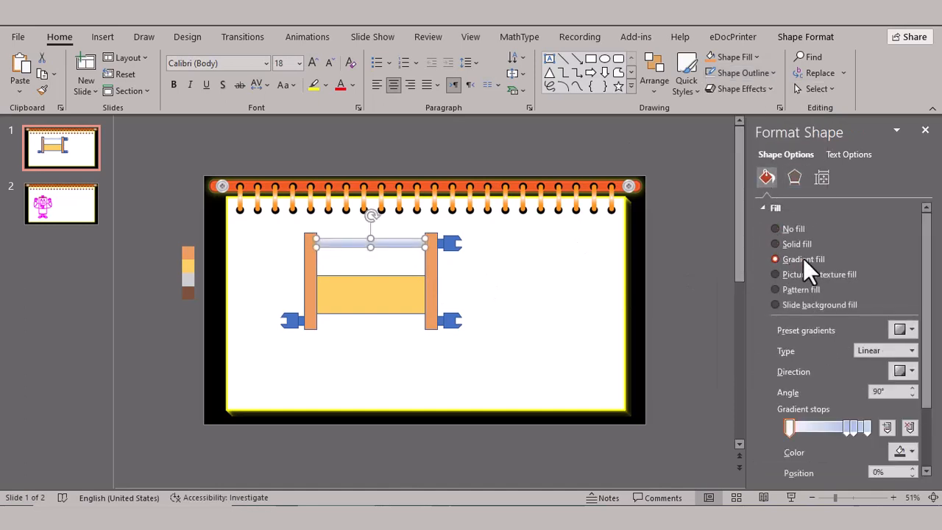
- Try the strip's yellow and orange as the colour of the top rail's last gradient stop
{"action": "left_click", "coordinate": [865, 429]}
{"action": "left_click", "coordinate": [909, 450]}
{"action": "left_click", "coordinate": [853, 431]}
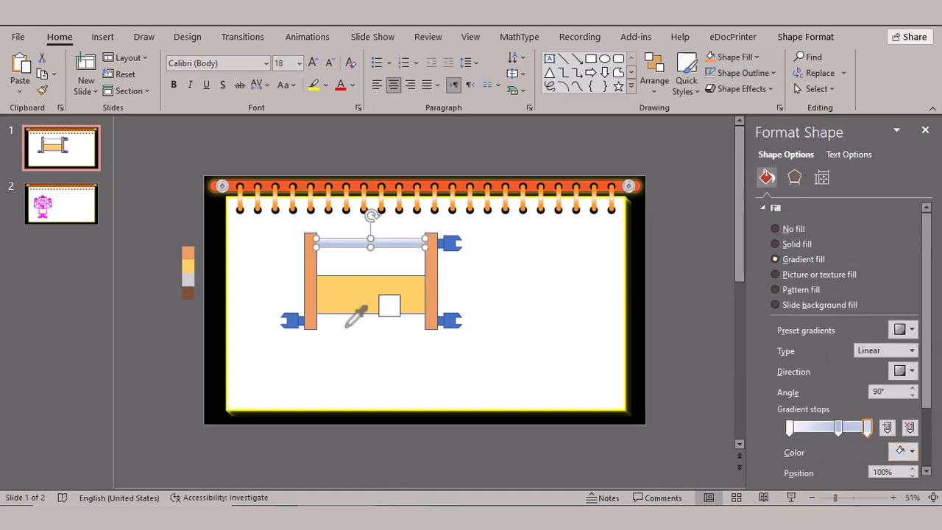
{"action": "left_click", "coordinate": [189, 265]}
{"action": "left_click", "coordinate": [905, 451]}
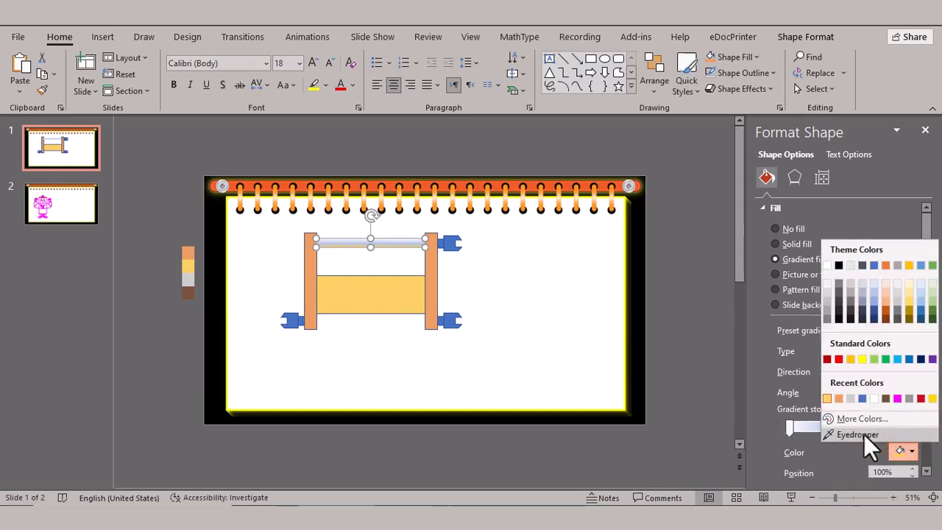
{"action": "left_click", "coordinate": [865, 436]}
{"action": "left_click", "coordinate": [188, 254]}
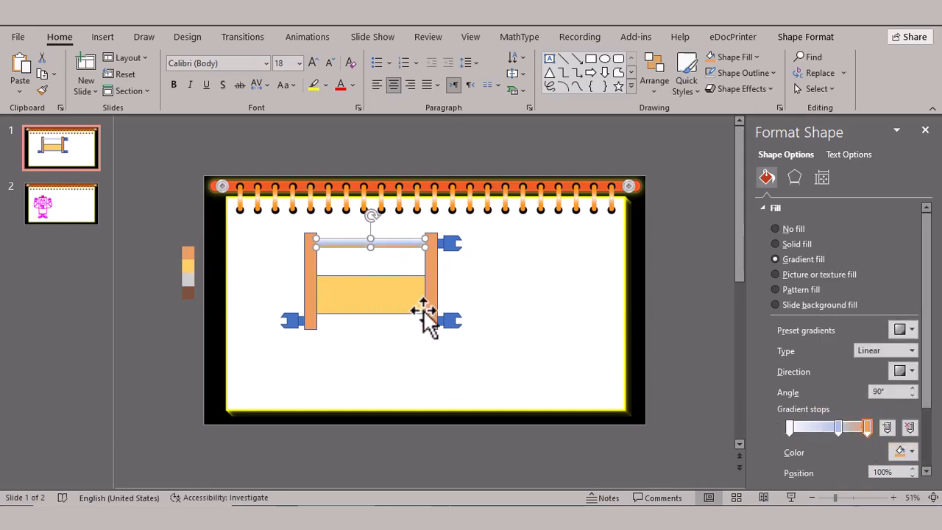
- Colour the top rail's last gradient stop with the strip's light grey and move the white stop toward the middle
{"action": "left_click", "coordinate": [905, 450]}
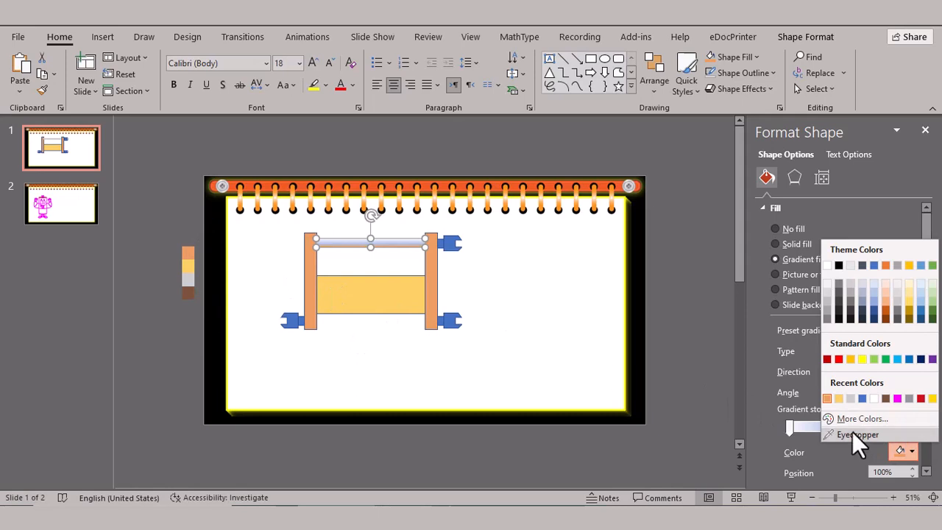
{"action": "left_click", "coordinate": [853, 433]}
{"action": "left_click", "coordinate": [187, 280]}
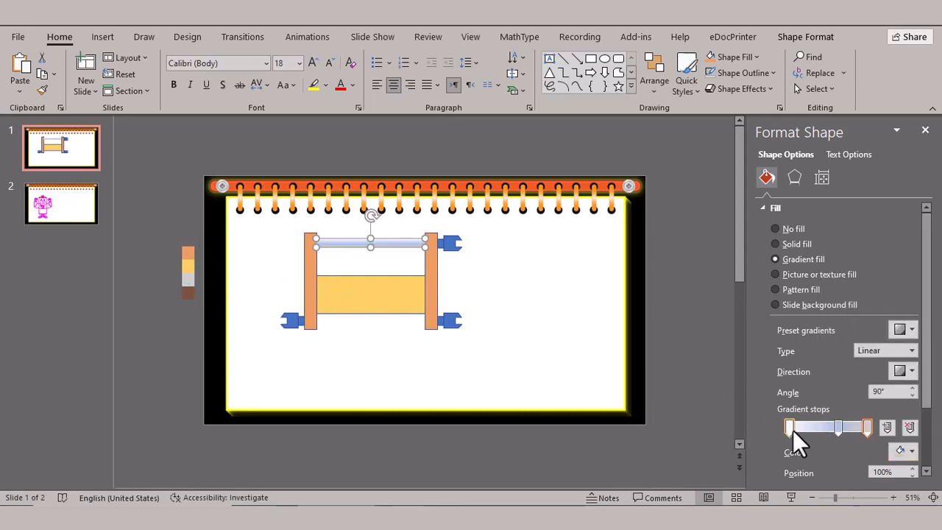
{"action": "mouse_move", "coordinate": [836, 427]}
{"action": "left_mouse_down"}
{"action": "mouse_move", "coordinate": [791, 427]}
{"action": "mouse_move", "coordinate": [819, 428]}
{"action": "left_mouse_up"}
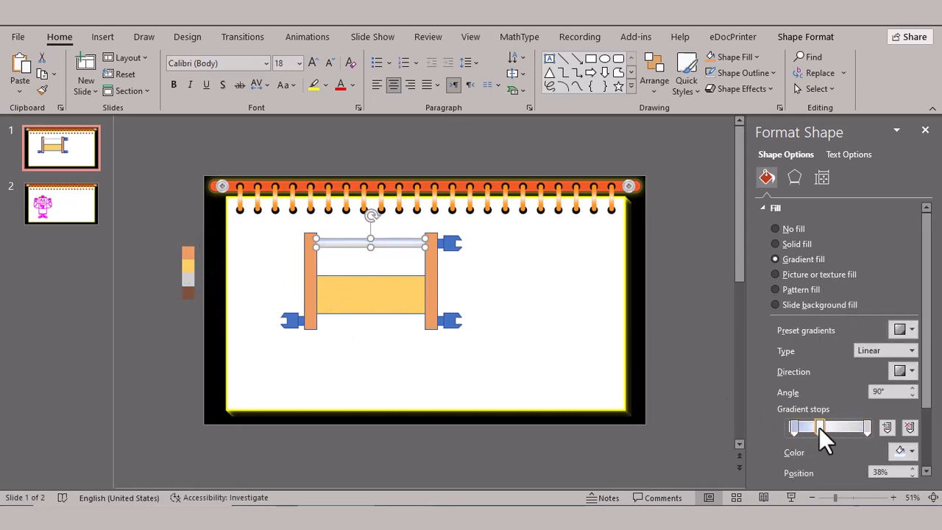
- Colour the top rail's gradient stop at 6% with the light grey sampled from the colour strip
{"action": "left_click", "coordinate": [793, 427]}
{"action": "left_click", "coordinate": [905, 451]}
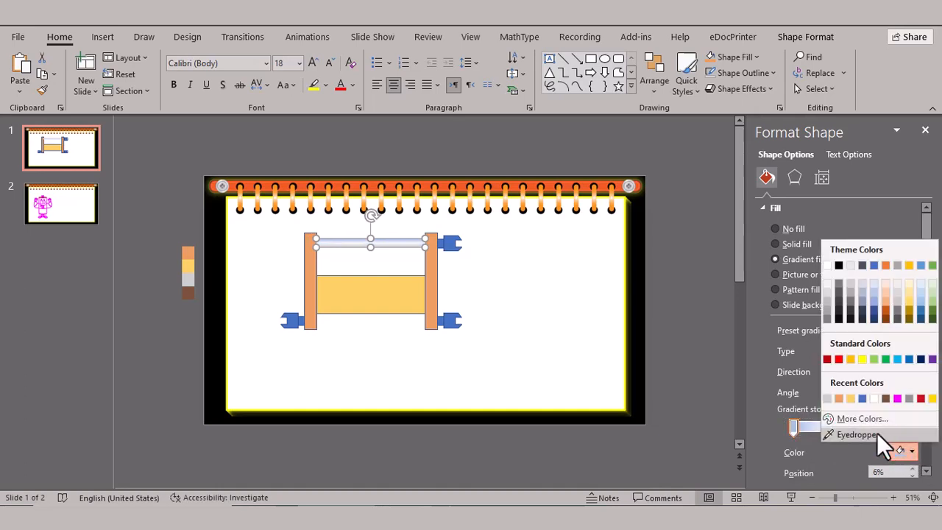
{"action": "left_click", "coordinate": [857, 434]}
{"action": "left_click", "coordinate": [187, 278]}
{"action": "left_click", "coordinate": [498, 311]}
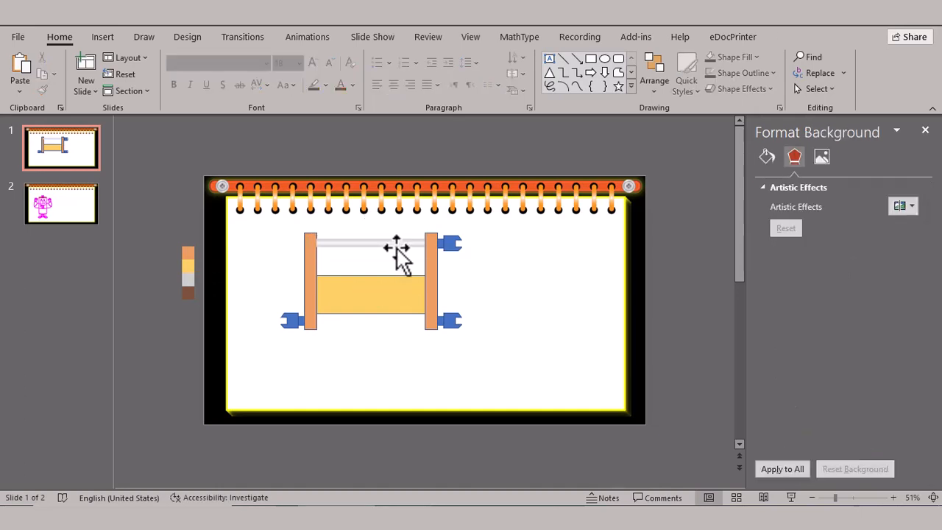
{"action": "left_click", "coordinate": [397, 248]}
{"action": "left_click", "coordinate": [493, 269]}
- Give the wide lower rectangle a gradient fill and colour its first and last stops with the strip's yellow
{"action": "left_click", "coordinate": [416, 291]}
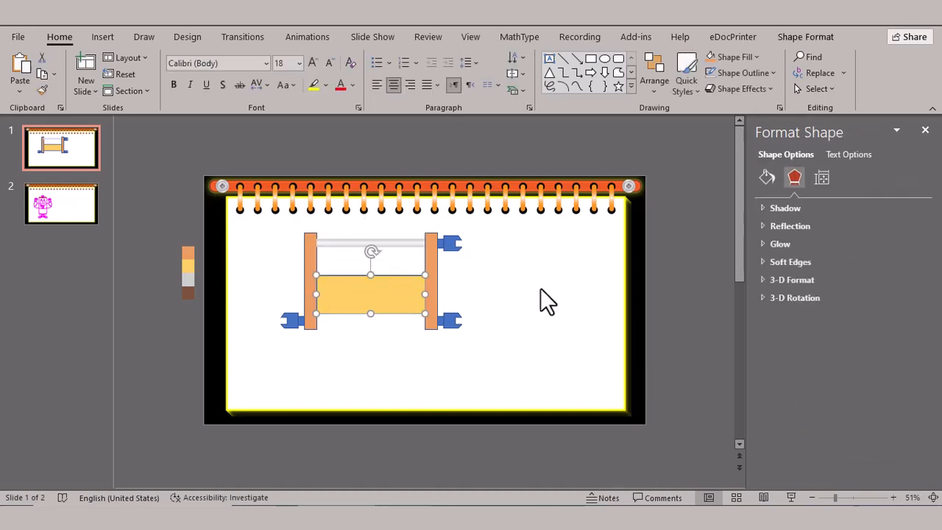
{"action": "left_click", "coordinate": [766, 178]}
{"action": "left_click", "coordinate": [787, 259]}
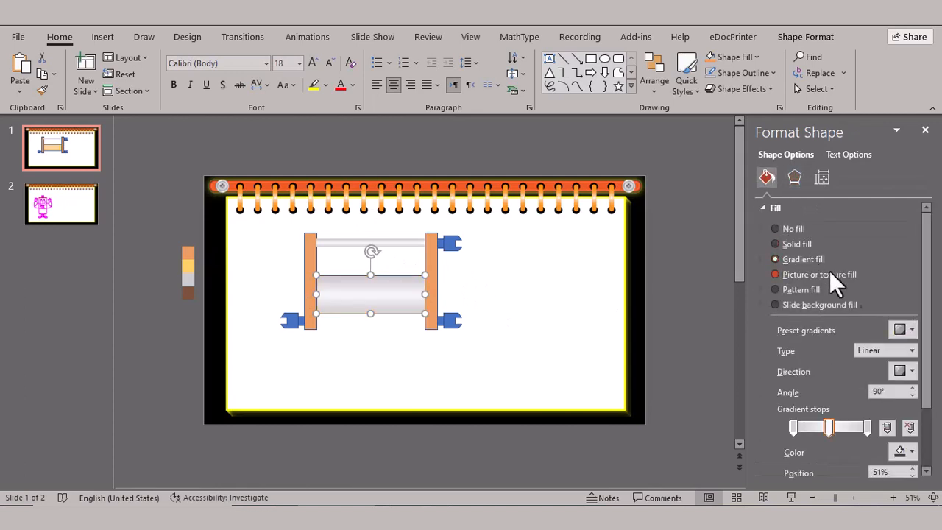
{"action": "left_click", "coordinate": [911, 451]}
{"action": "left_click", "coordinate": [857, 435]}
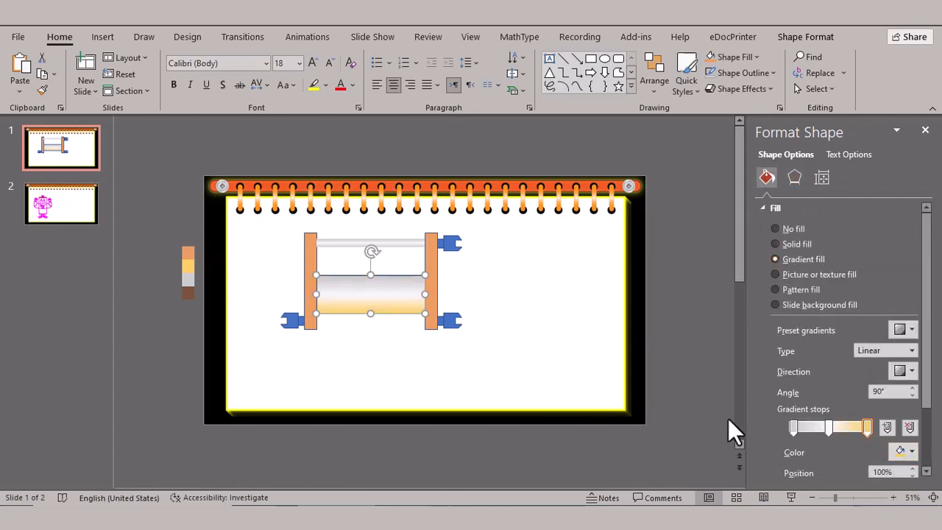
{"action": "left_click", "coordinate": [910, 451]}
{"action": "left_click", "coordinate": [828, 396]}
- Set the rectangle's middle gradient stop to a custom, slightly lighter shade of the strip's yellow
{"action": "left_click", "coordinate": [830, 426]}
{"action": "left_click", "coordinate": [910, 451]}
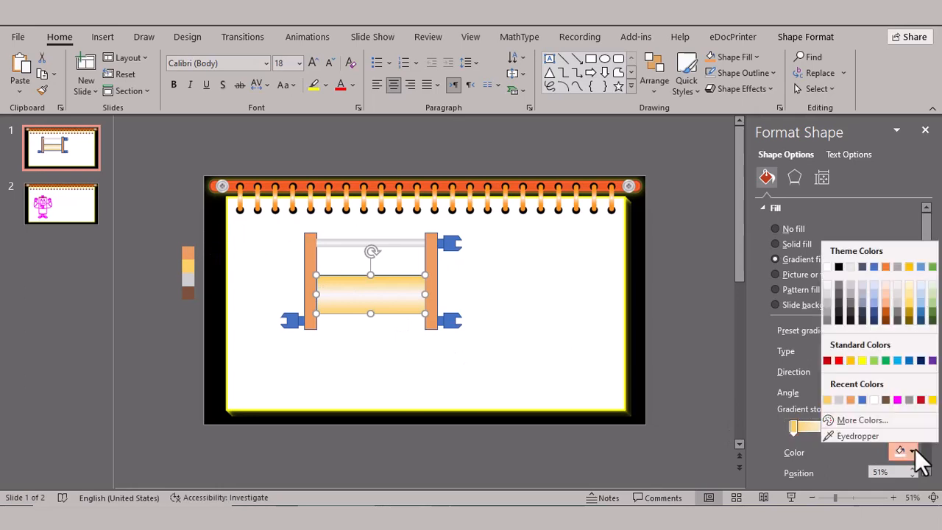
{"action": "left_click", "coordinate": [829, 396]}
{"action": "left_click", "coordinate": [910, 451]}
{"action": "left_click", "coordinate": [863, 420]}
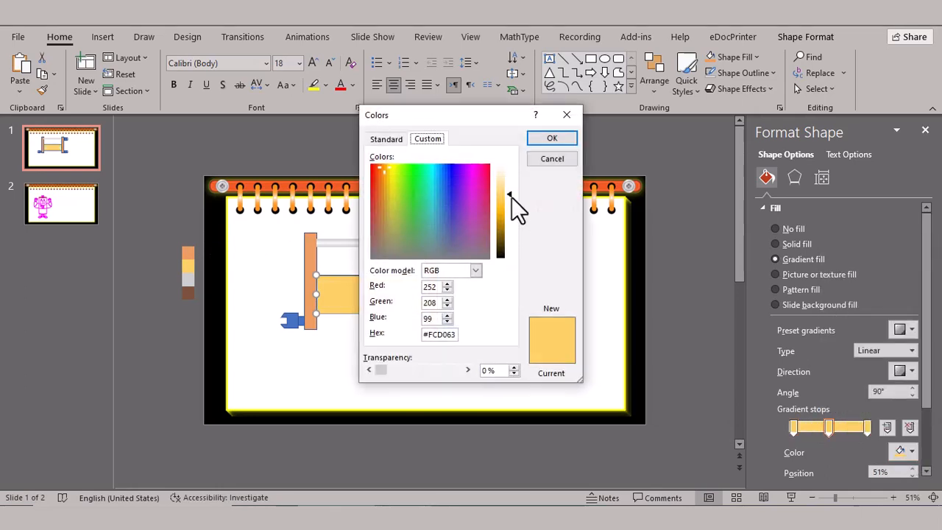
{"action": "left_click", "coordinate": [509, 185]}
{"action": "left_click", "coordinate": [552, 139]}
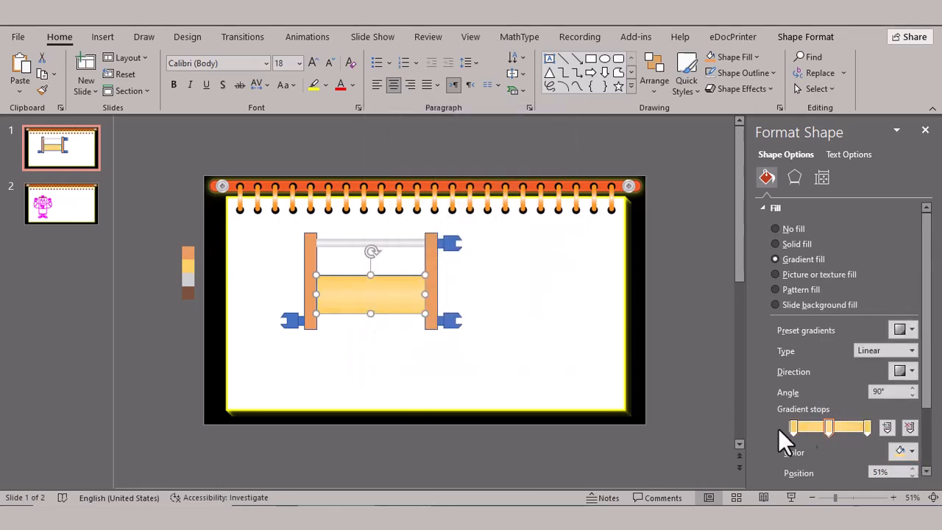
- Move the rectangle's lighter stop to 34%, and add a yellow stop near the middle and a lighter yellow stop at 74%
{"action": "left_click_drag", "start_coordinate": [811, 431], "coordinate": [811, 431]}
{"action": "left_click", "coordinate": [828, 431]}
{"action": "left_click", "coordinate": [910, 452]}
{"action": "left_click", "coordinate": [841, 397]}
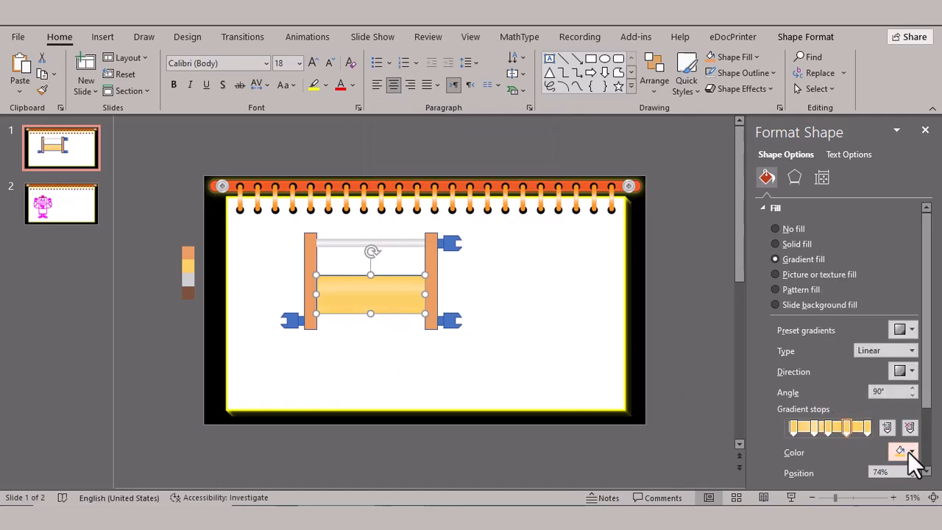
{"action": "left_click", "coordinate": [535, 342]}
- Remove the outline of the wide yellow rectangle
{"action": "left_click", "coordinate": [410, 309]}
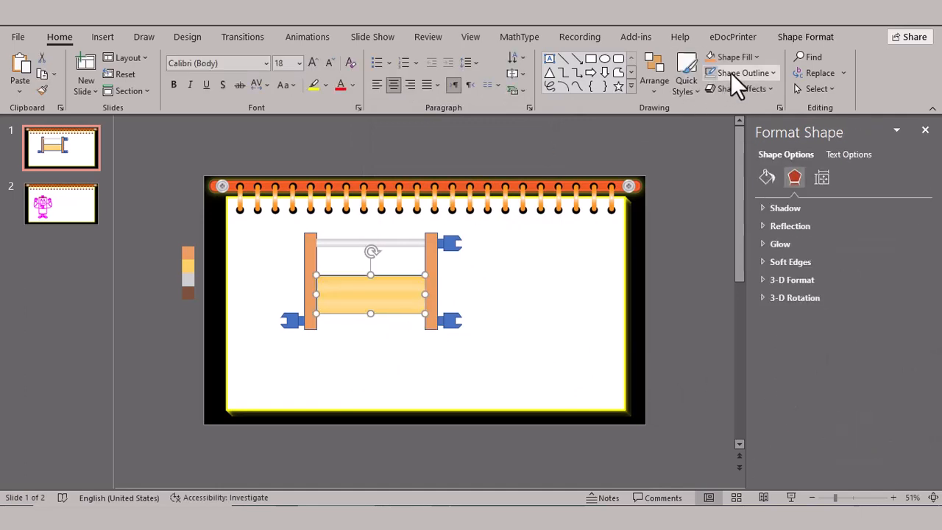
{"action": "left_click", "coordinate": [508, 347]}
{"action": "left_click", "coordinate": [380, 317]}
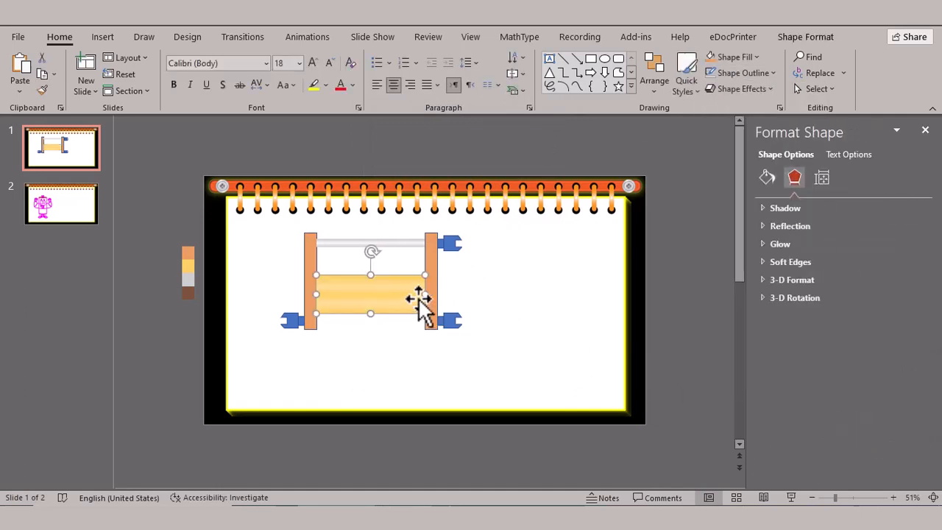
{"action": "left_click_drag", "start_coordinate": [424, 294], "coordinate": [426, 294]}
{"action": "left_click", "coordinate": [804, 37]}
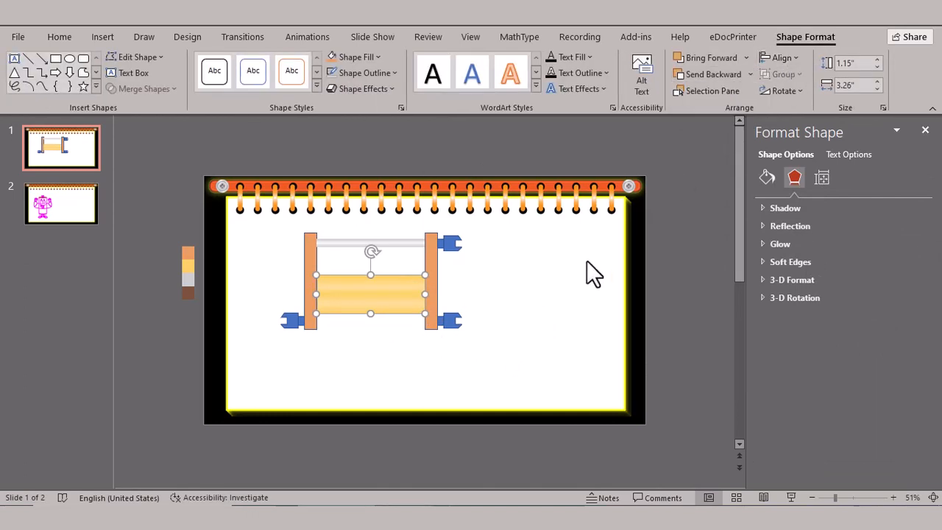
{"action": "left_click", "coordinate": [488, 243]}
- Remove the outlines of the left and right orange posts
{"action": "left_click", "coordinate": [314, 269]}
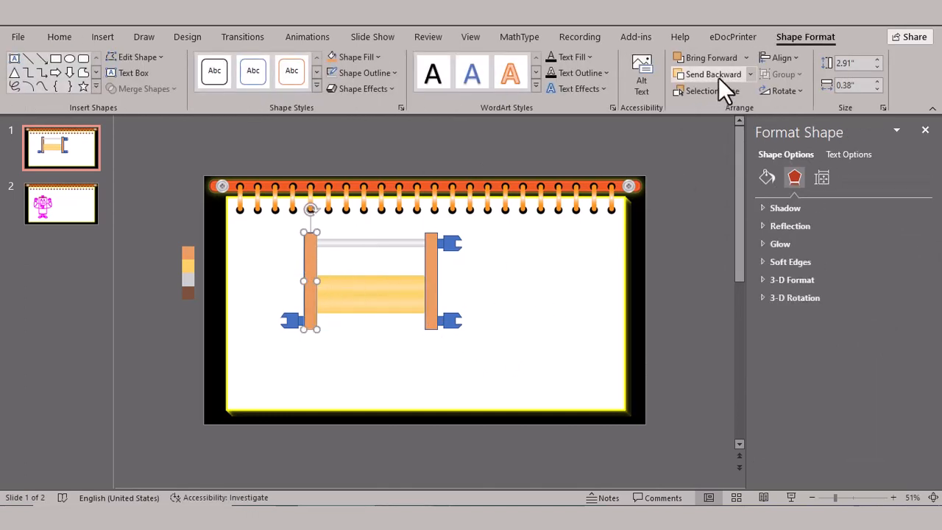
{"action": "left_click", "coordinate": [376, 68]}
{"action": "left_click", "coordinate": [384, 264]}
{"action": "left_click", "coordinate": [525, 273]}
{"action": "left_click", "coordinate": [431, 261]}
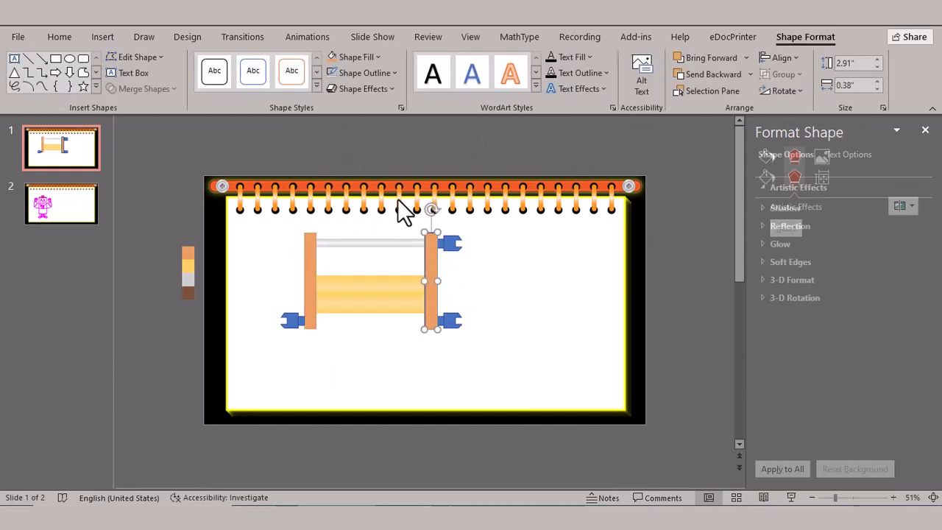
{"action": "left_click", "coordinate": [359, 75]}
{"action": "left_click", "coordinate": [370, 265]}
{"action": "left_click", "coordinate": [523, 298]}
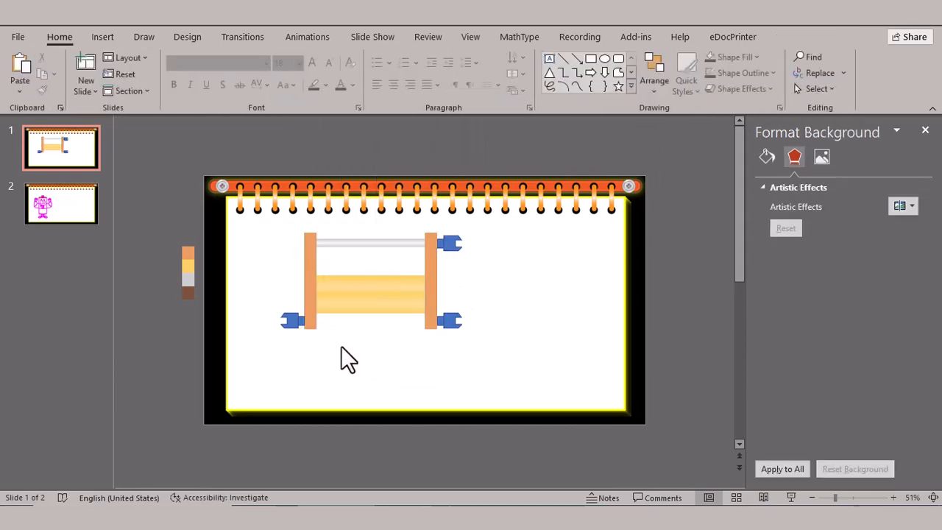
- Ungroup the left post's wrench piece and fill its wrench head with the light grey sampled from the colour strip
{"action": "left_click", "coordinate": [294, 324]}
{"action": "right_click", "coordinate": [294, 328]}
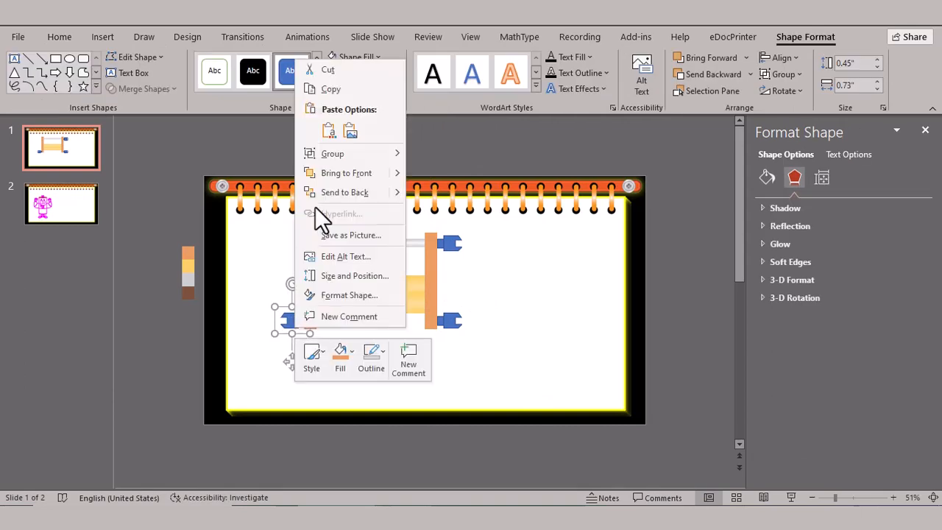
{"action": "mouse_move", "coordinate": [332, 153]}
{"action": "left_click", "coordinate": [447, 200]}
{"action": "left_click", "coordinate": [356, 56]}
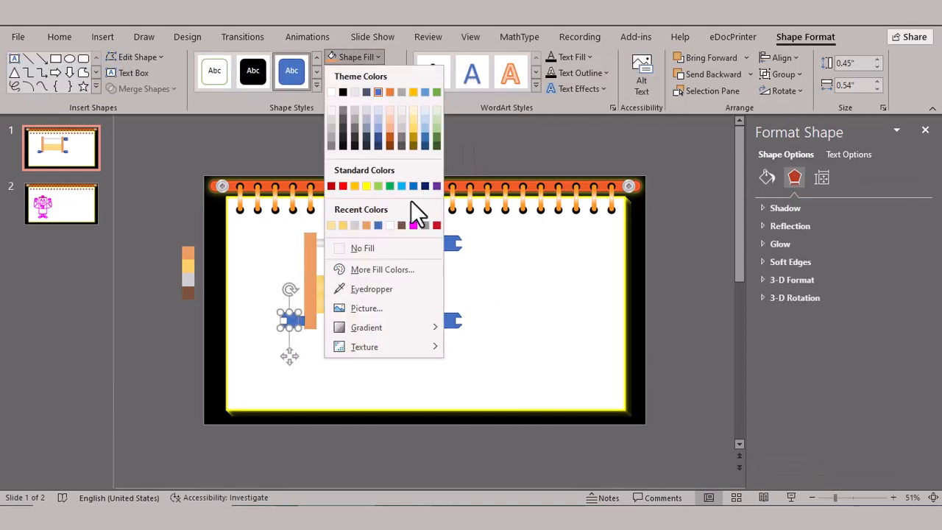
{"action": "left_click", "coordinate": [370, 288]}
{"action": "left_click", "coordinate": [189, 278]}
{"action": "left_click", "coordinate": [311, 362]}
- Remove the outline of the wrench head beside the left post
{"action": "left_click", "coordinate": [292, 320]}
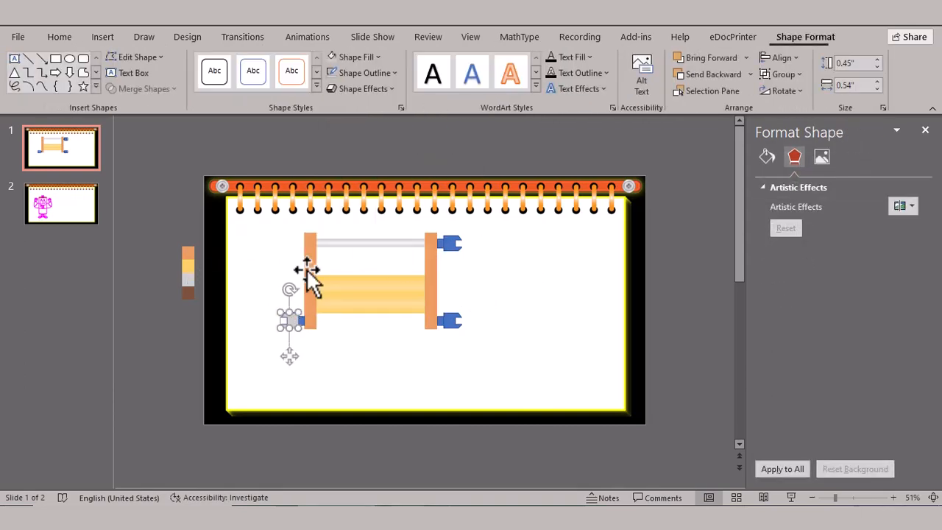
{"action": "left_click", "coordinate": [360, 75]}
{"action": "left_click", "coordinate": [373, 264]}
{"action": "left_click", "coordinate": [312, 355]}
- Fill the left post's small connector with the brown sampled from the colour strip and remove its outline
{"action": "left_click", "coordinate": [299, 323]}
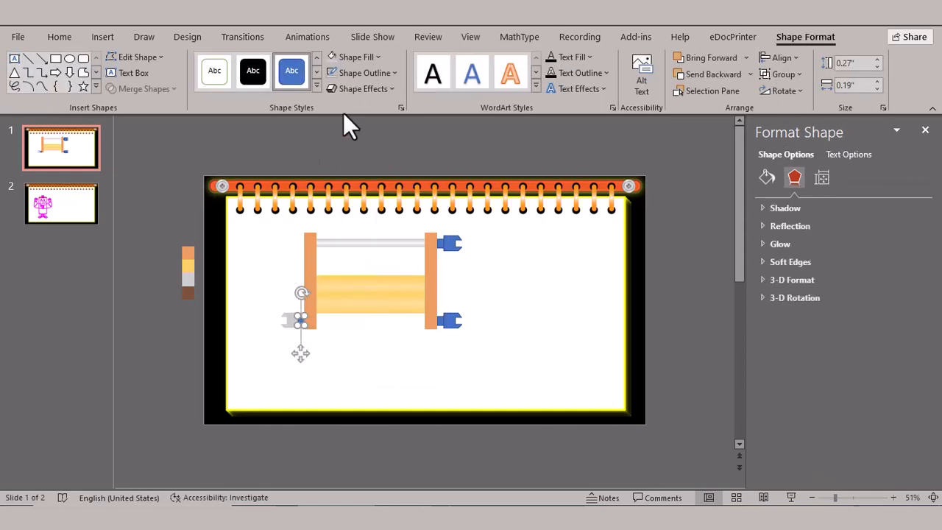
{"action": "left_click", "coordinate": [356, 57]}
{"action": "left_click", "coordinate": [383, 288]}
{"action": "left_click", "coordinate": [189, 278]}
{"action": "left_click", "coordinate": [247, 301]}
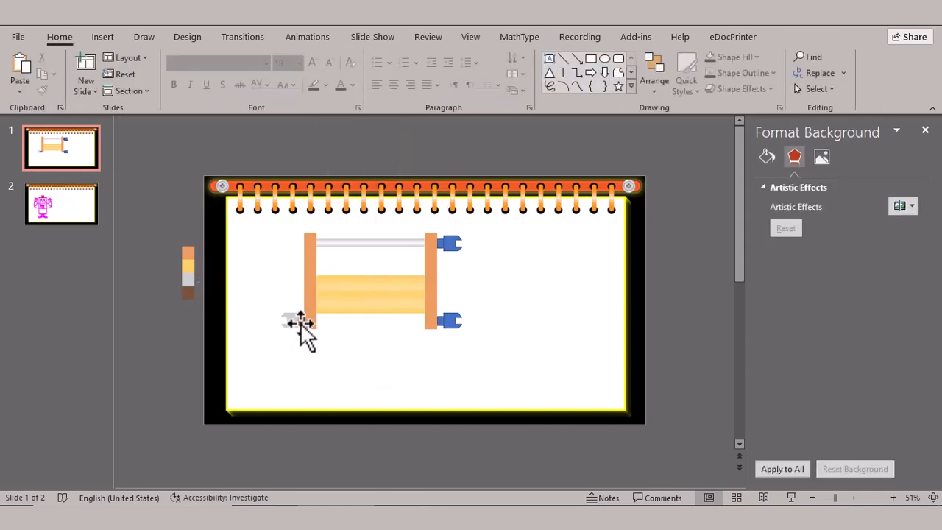
{"action": "left_click", "coordinate": [300, 324]}
{"action": "left_click", "coordinate": [359, 75]}
{"action": "left_click", "coordinate": [372, 262]}
{"action": "left_click", "coordinate": [434, 365]}
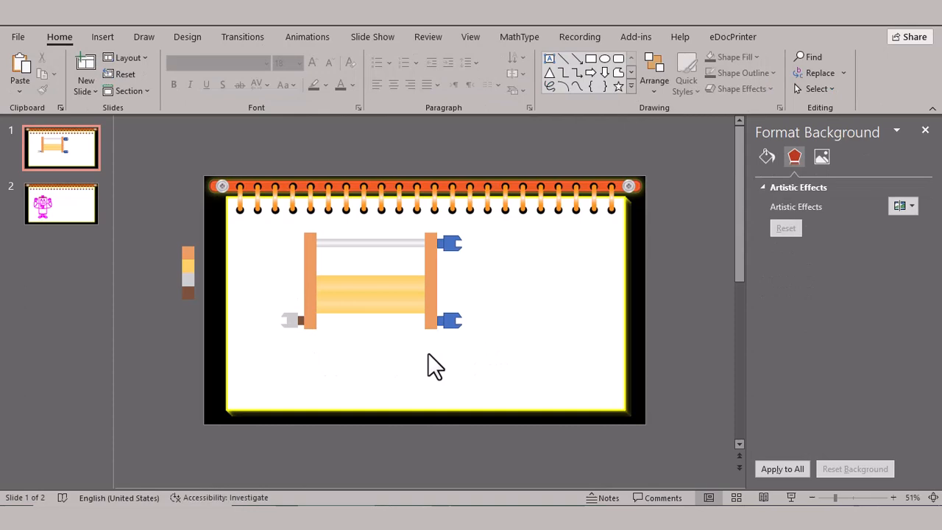
- Ungroup the wrench piece at the right post's lower end
{"action": "left_click", "coordinate": [452, 324]}
{"action": "right_click", "coordinate": [454, 325]}
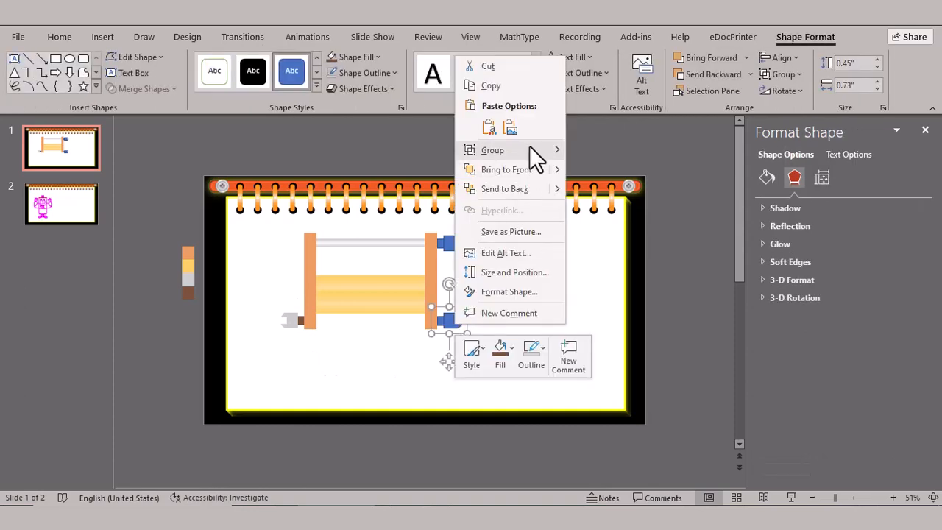
{"action": "mouse_move", "coordinate": [530, 150]}
{"action": "left_click", "coordinate": [593, 190]}
{"action": "left_click", "coordinate": [574, 298]}
- Fill the connector at the right post's lower end with brown and remove its outline
{"action": "left_click", "coordinate": [452, 321]}
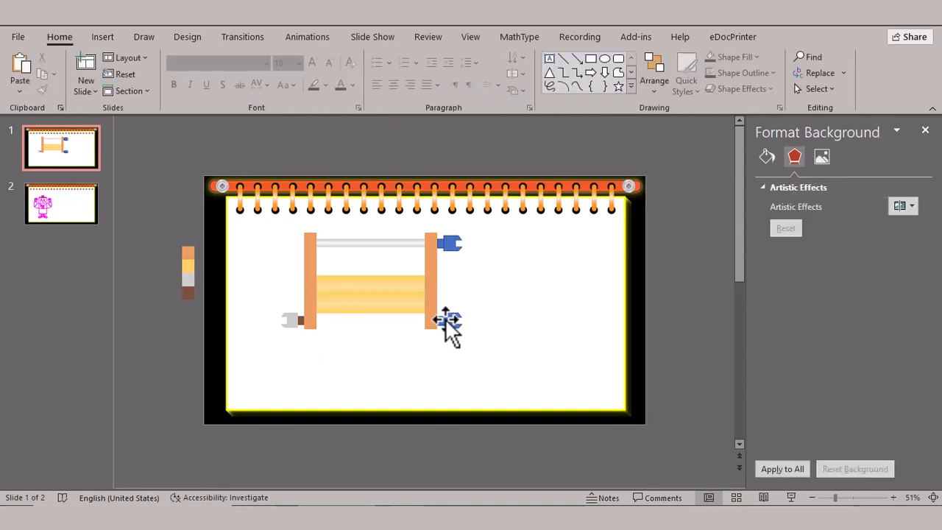
{"action": "left_click", "coordinate": [445, 322]}
{"action": "left_click", "coordinate": [373, 74]}
{"action": "left_click", "coordinate": [364, 267]}
{"action": "left_click", "coordinate": [478, 284]}
- Ungroup the wrench piece at the right post's upper end
{"action": "left_click", "coordinate": [451, 246]}
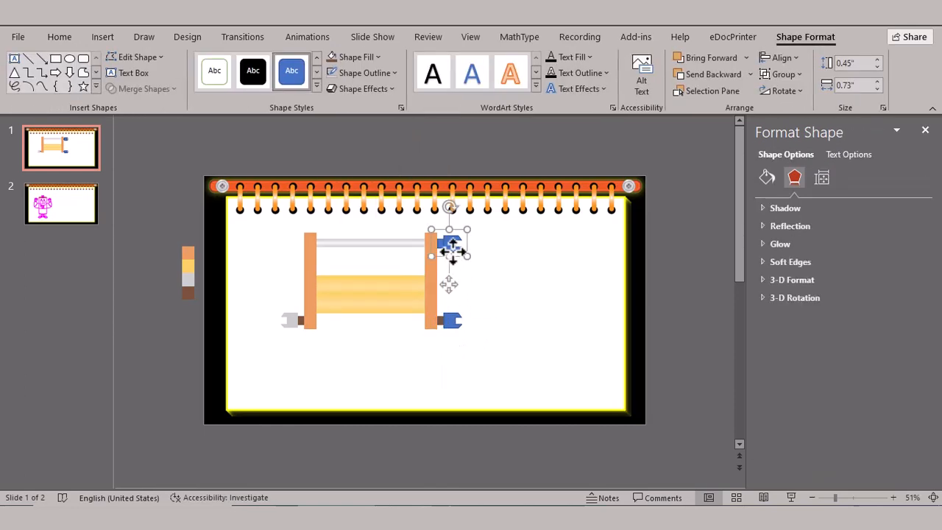
{"action": "right_click", "coordinate": [451, 246]}
{"action": "mouse_move", "coordinate": [527, 333]}
{"action": "left_click", "coordinate": [593, 369]}
{"action": "left_click", "coordinate": [594, 292]}
- Fill the connector at the right post's upper end with brown and remove its outline
{"action": "left_click", "coordinate": [440, 242]}
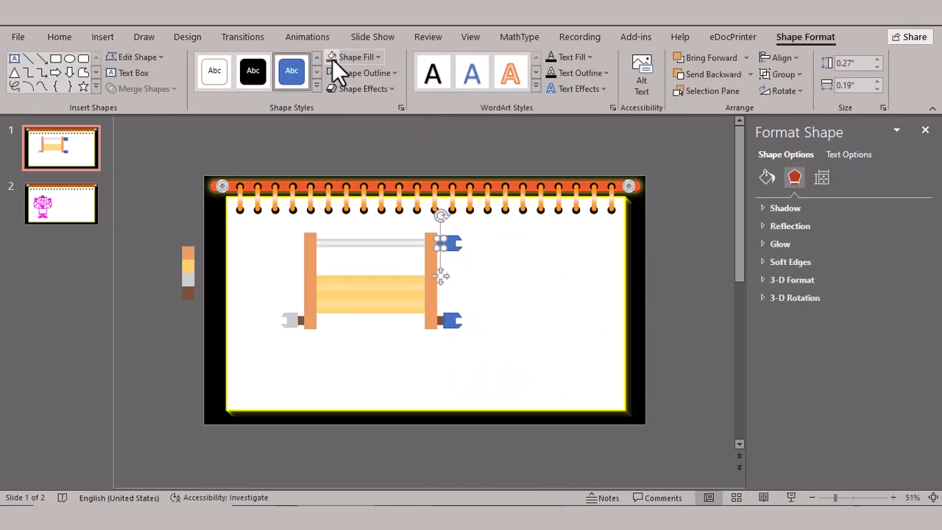
{"action": "left_click", "coordinate": [366, 74]}
{"action": "left_click", "coordinate": [364, 265]}
{"action": "left_click", "coordinate": [519, 285]}
- Fill the wrench head at the right post's upper end with the recent light grey and remove its outline
{"action": "left_click", "coordinate": [454, 244]}
{"action": "left_click", "coordinate": [361, 58]}
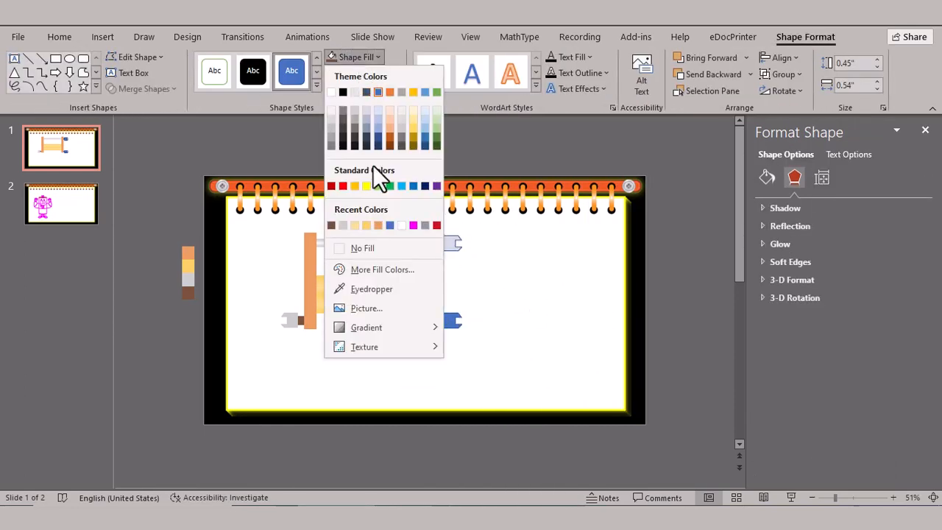
{"action": "left_click", "coordinate": [343, 225]}
{"action": "left_click", "coordinate": [382, 74]}
{"action": "left_click", "coordinate": [382, 259]}
{"action": "left_click", "coordinate": [464, 326]}
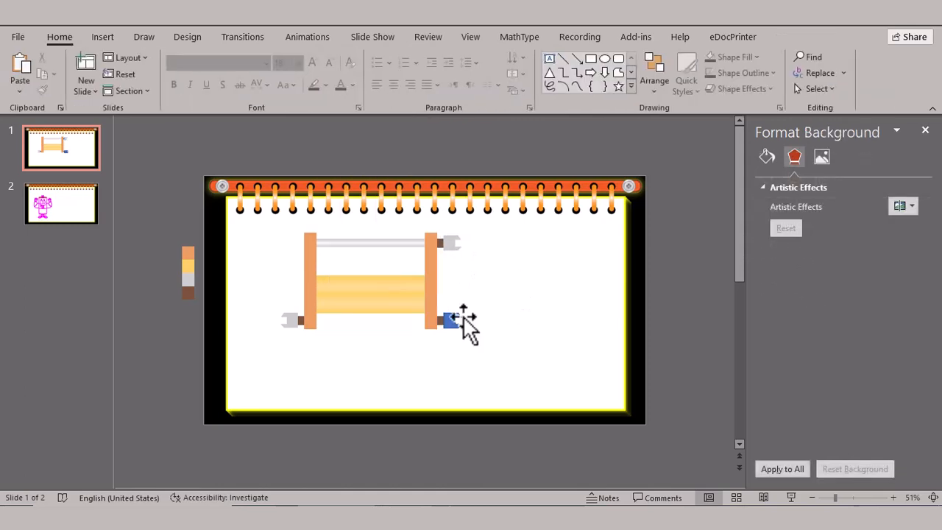
- Fill the wrench head at the right post's lower end with light grey and remove its outline
{"action": "left_click", "coordinate": [451, 320]}
{"action": "left_click", "coordinate": [335, 58]}
{"action": "left_click", "coordinate": [394, 73]}
{"action": "left_click", "coordinate": [382, 262]}
{"action": "left_click", "coordinate": [506, 313]}
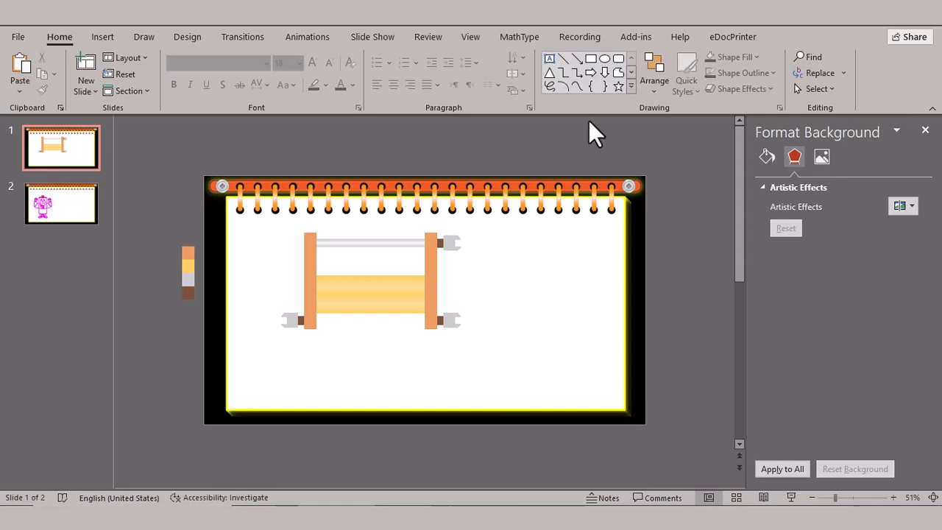
- Draw an S-shaped curve about 2.5" high and 1.42" wide across the yellow cylinder near the left post
{"action": "left_click", "coordinate": [631, 86]}
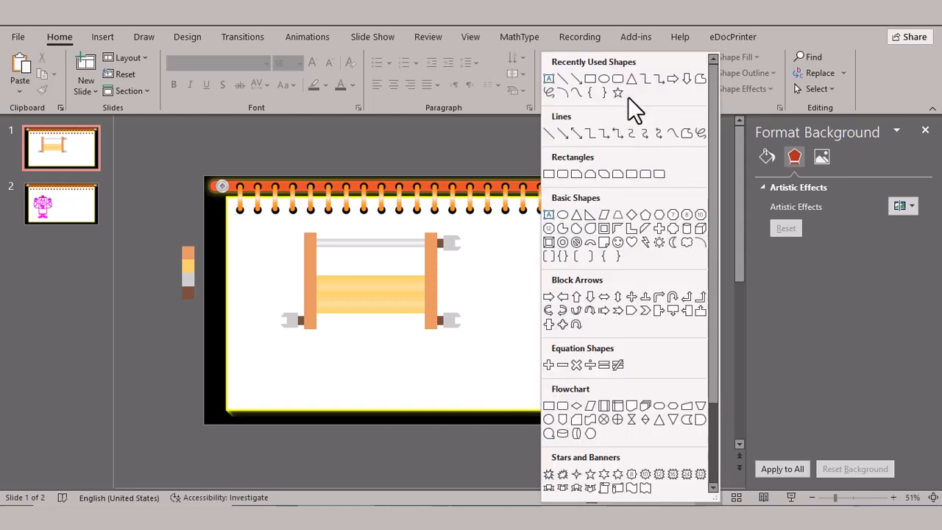
{"action": "left_click", "coordinate": [576, 93]}
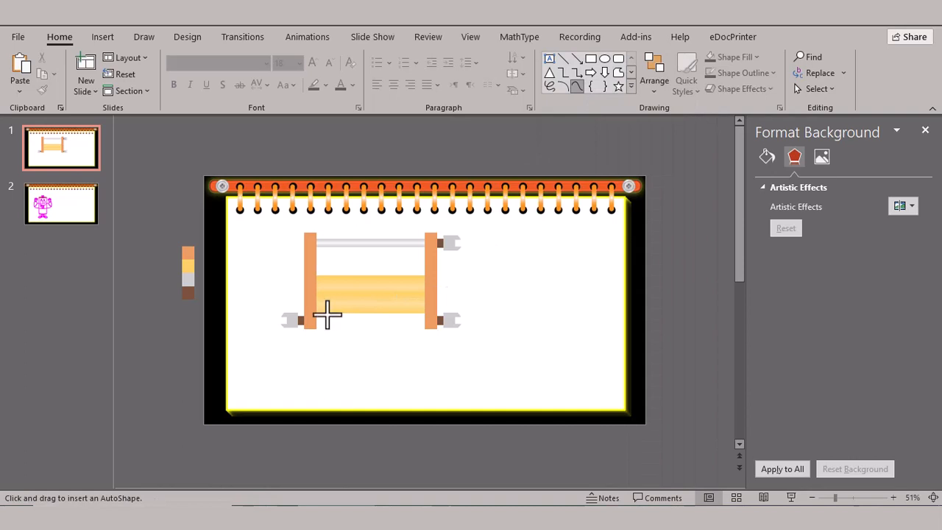
{"action": "left_click", "coordinate": [341, 332]}
{"action": "left_click", "coordinate": [362, 254]}
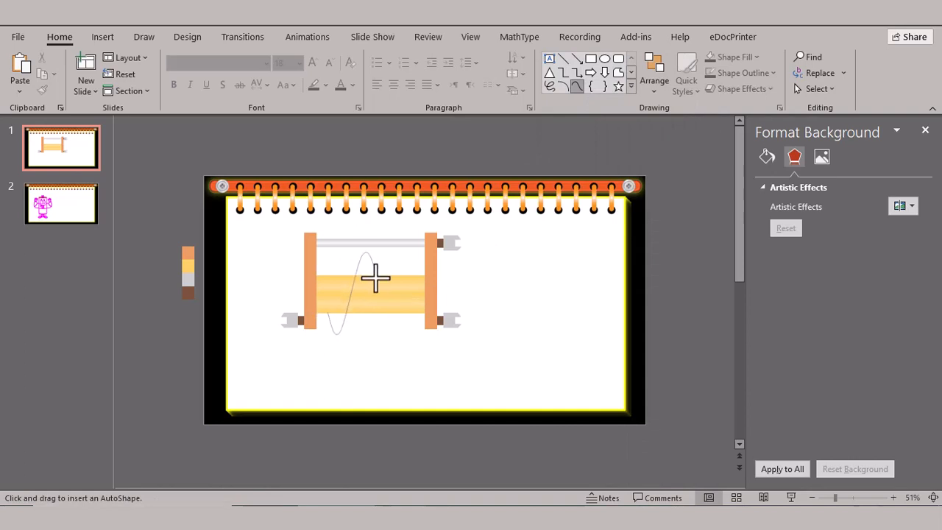
{"action": "double_click", "coordinate": [374, 278]}
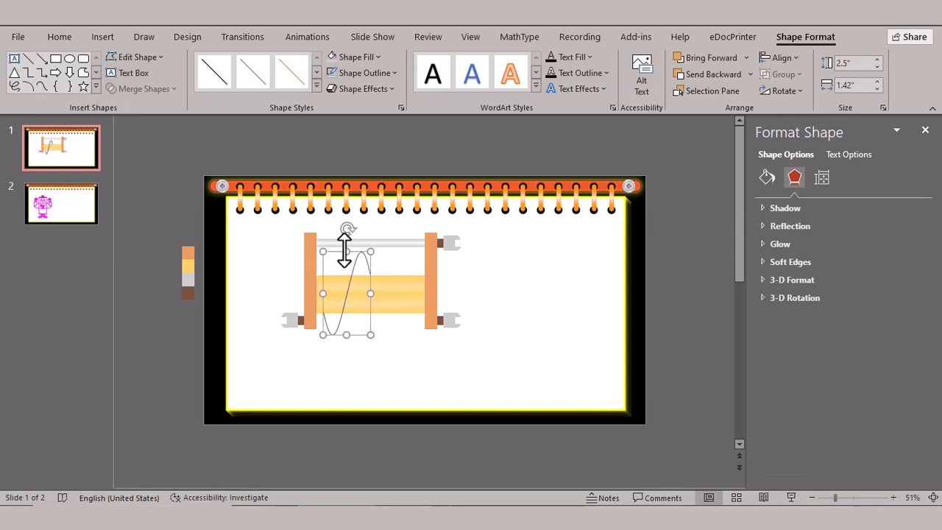
- Shrink the drawn curve to about 2.08" high and 1.31" wide and adjust its points around the yellow cylinder
{"action": "left_click_drag", "start_coordinate": [346, 251], "coordinate": [342, 267]}
{"action": "left_click_drag", "start_coordinate": [344, 307], "coordinate": [325, 314]}
{"action": "left_click", "coordinate": [157, 58]}
{"action": "left_click", "coordinate": [143, 90]}
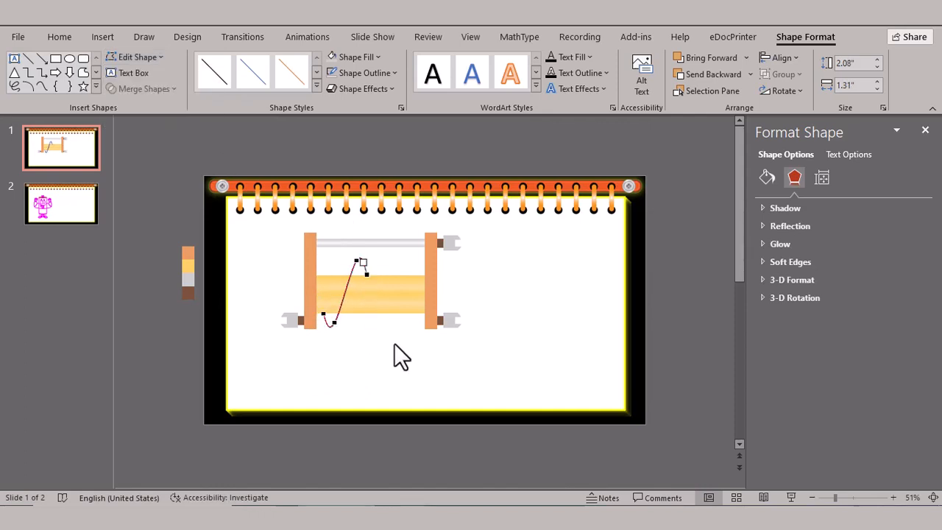
{"action": "left_click", "coordinate": [393, 343]}
- Give the curve a dark grey theme outline colour and a thicker line weight
{"action": "left_click", "coordinate": [333, 318]}
{"action": "left_click", "coordinate": [375, 75]}
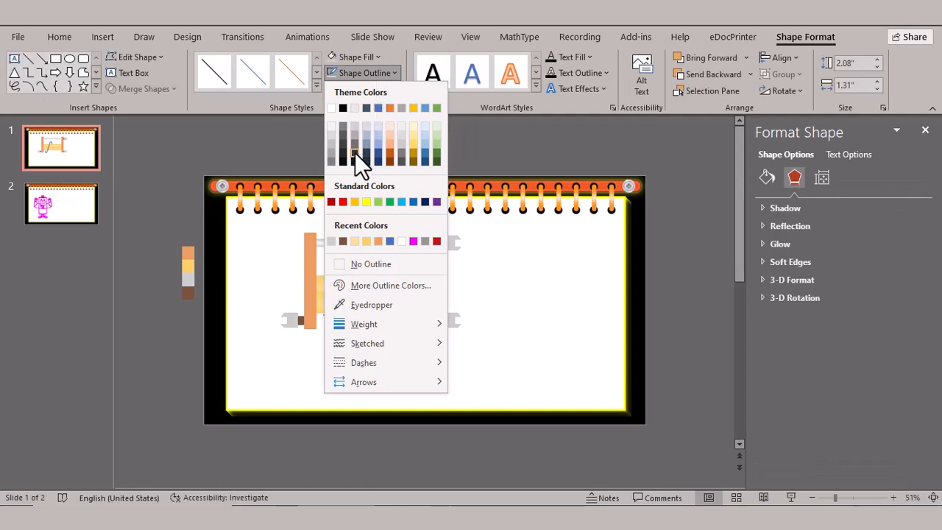
{"action": "left_click", "coordinate": [354, 152]}
{"action": "left_click", "coordinate": [372, 75]}
{"action": "mouse_move", "coordinate": [401, 324]}
{"action": "left_click", "coordinate": [508, 430]}
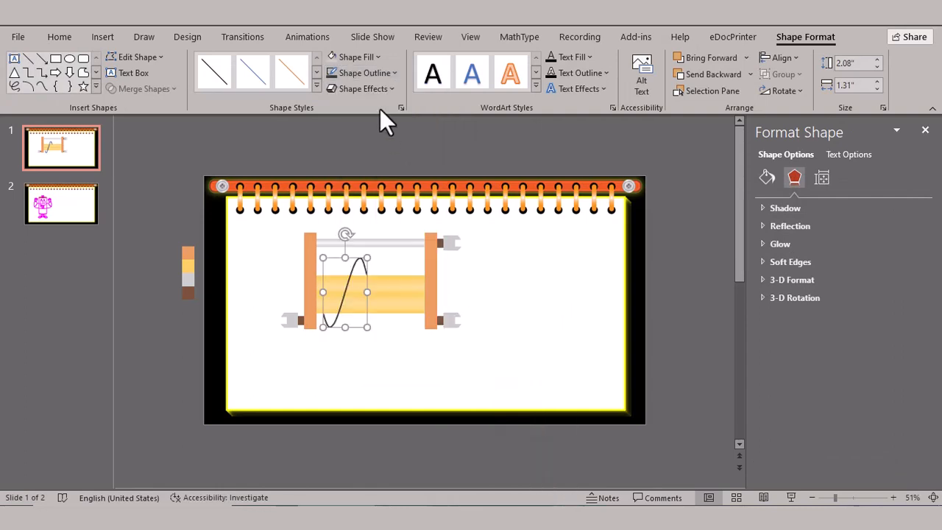
{"action": "left_click", "coordinate": [376, 73]}
{"action": "left_click", "coordinate": [509, 468]}
- Narrow the curve to about 0.77" wide and move it close to the left post
{"action": "left_click", "coordinate": [389, 336]}
{"action": "left_click", "coordinate": [357, 279]}
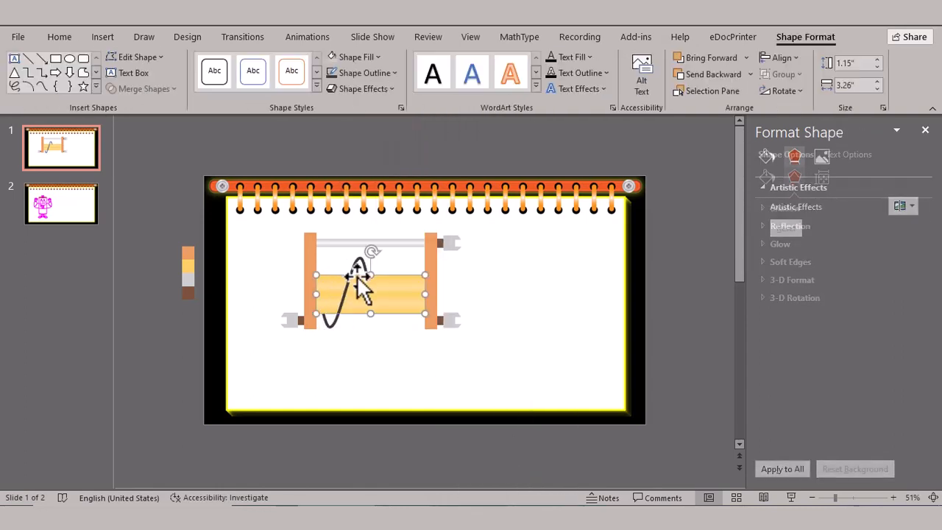
{"action": "left_click", "coordinate": [357, 276]}
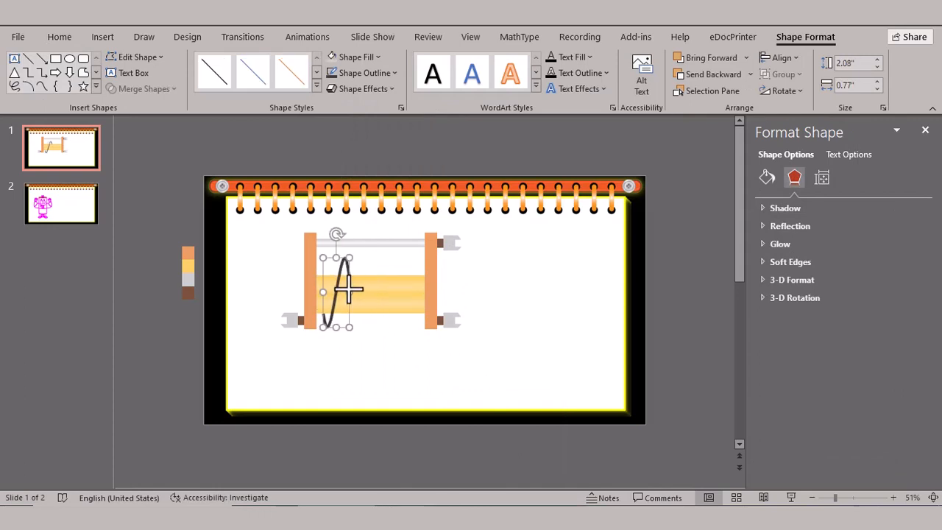
{"action": "left_click_drag", "start_coordinate": [348, 289], "coordinate": [344, 288]}
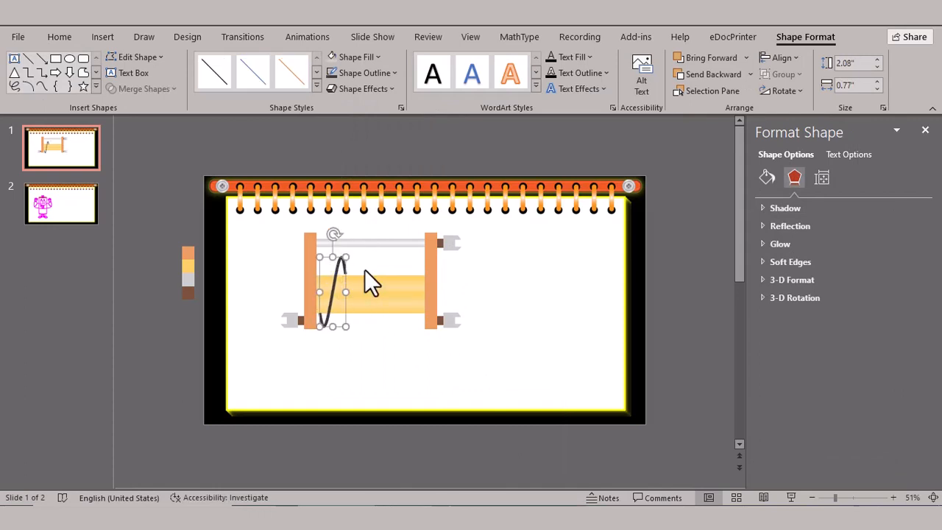
- Edit the curve's points so that its two ends meet the upper and lower edges of the yellow cylinder
{"action": "left_click_drag", "start_coordinate": [834, 498], "coordinate": [848, 498]}
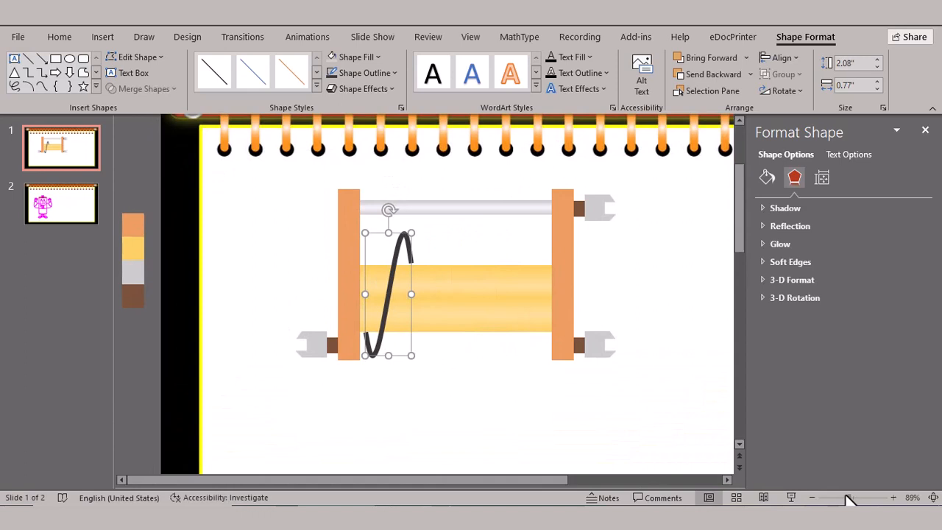
{"action": "left_click", "coordinate": [154, 63]}
{"action": "left_click", "coordinate": [143, 96]}
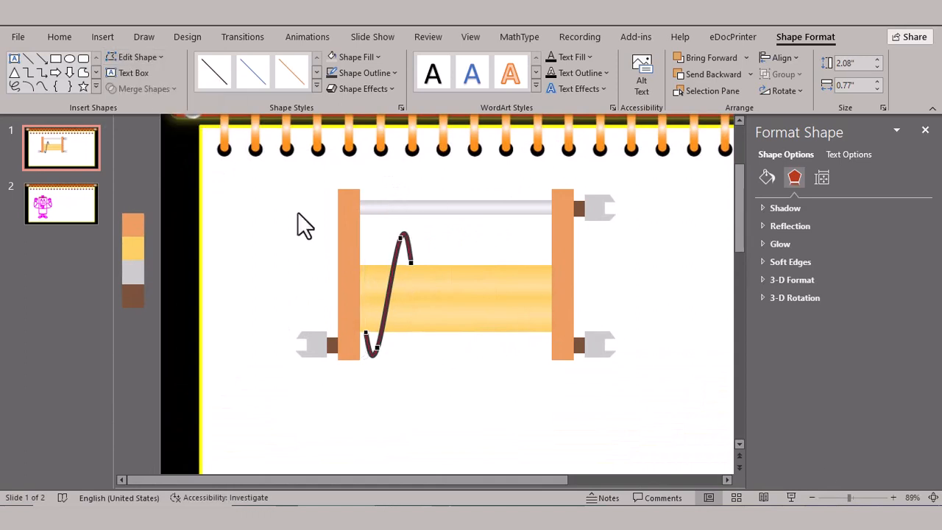
{"action": "left_click", "coordinate": [415, 386]}
{"action": "left_click", "coordinate": [407, 259]}
{"action": "left_click", "coordinate": [426, 349]}
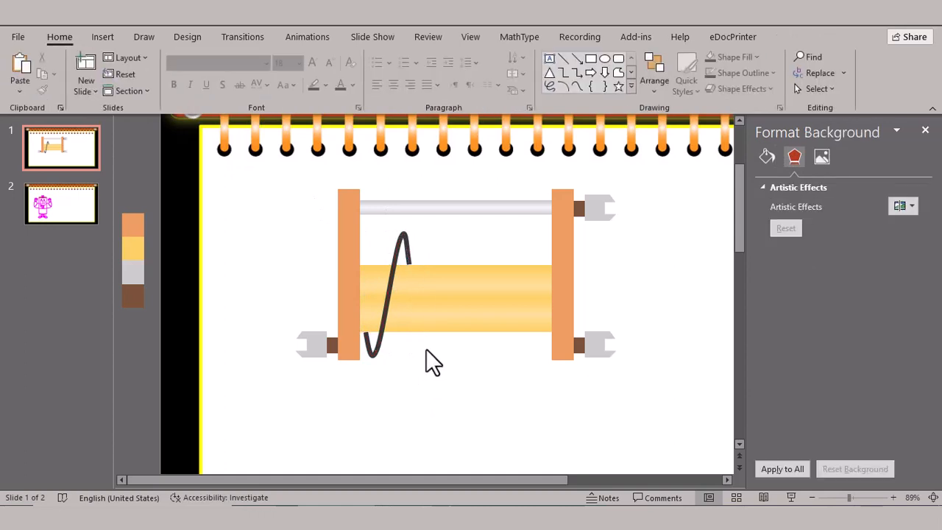
- Copy the curve side by side along the yellow cylinder to form four coil turns, undoing the last unwanted copy
{"action": "left_click", "coordinate": [396, 265]}
{"action": "left_click_drag", "start_coordinate": [396, 265], "coordinate": [414, 269]}
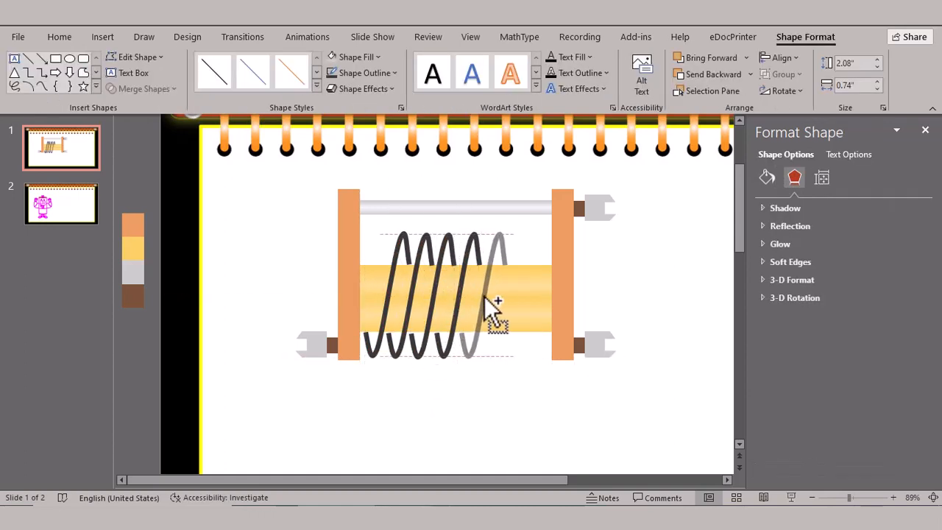
{"action": "key", "text": "ctrl+z"}
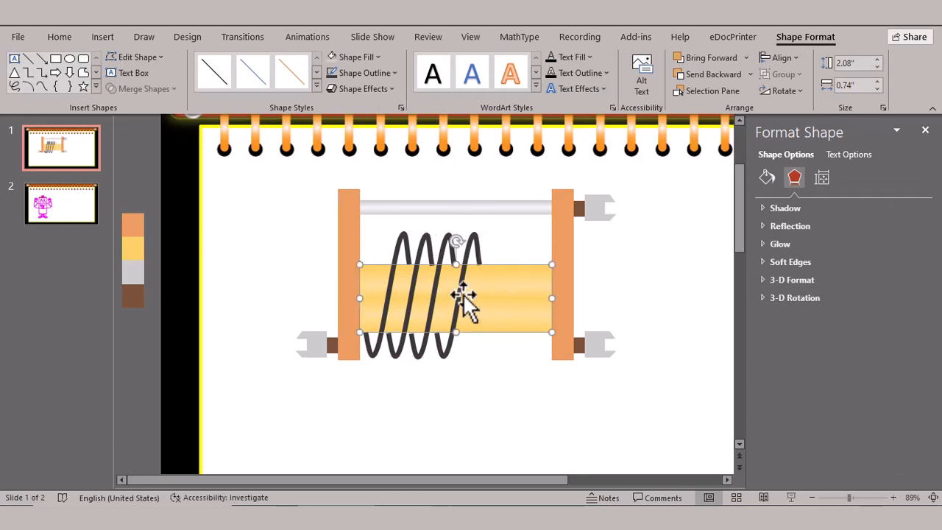